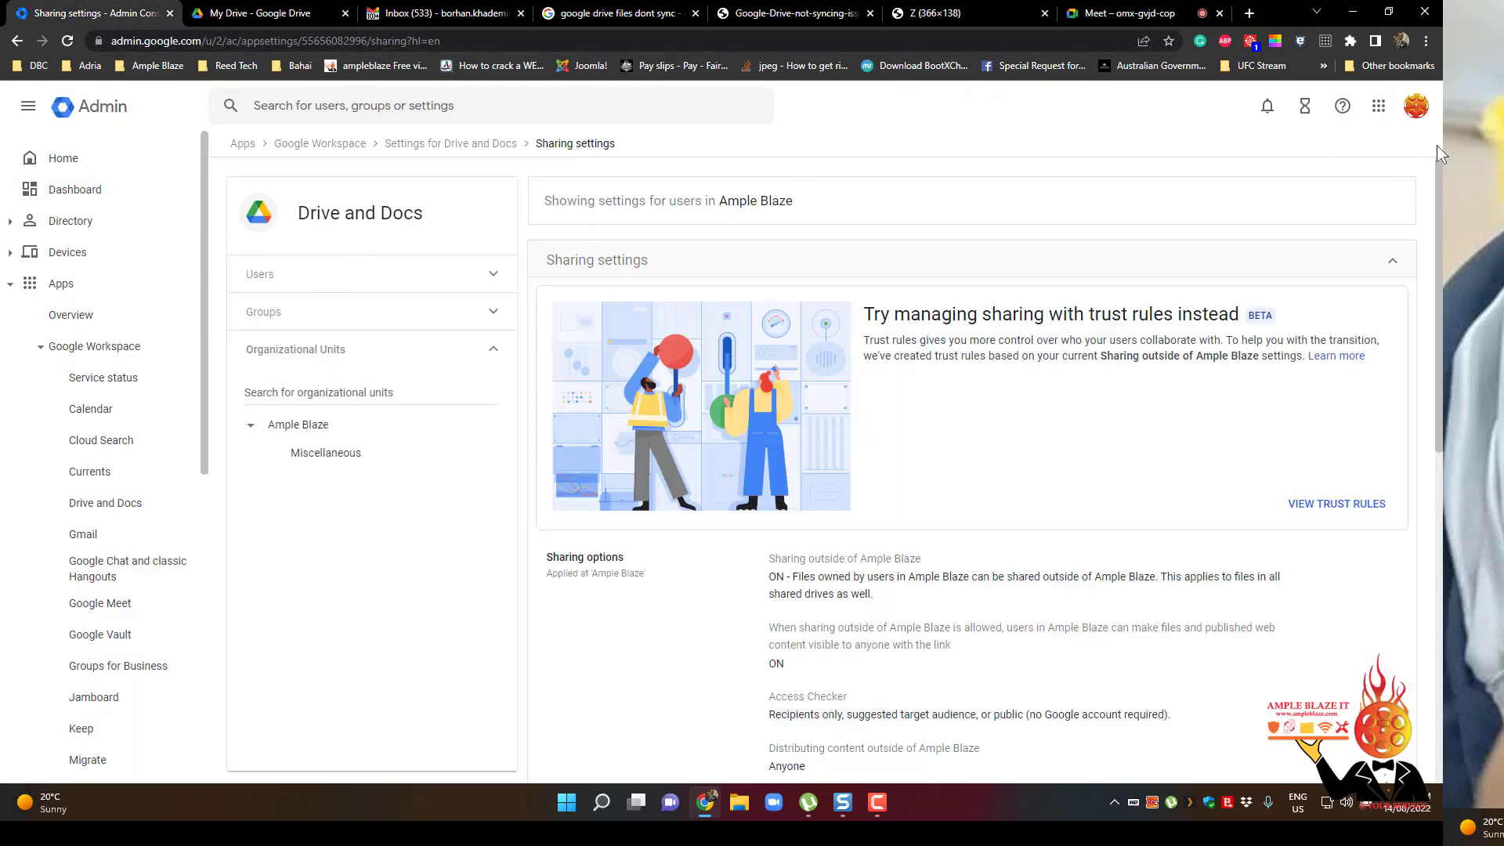
{"action": "left_click", "coordinate": [1378, 108]}
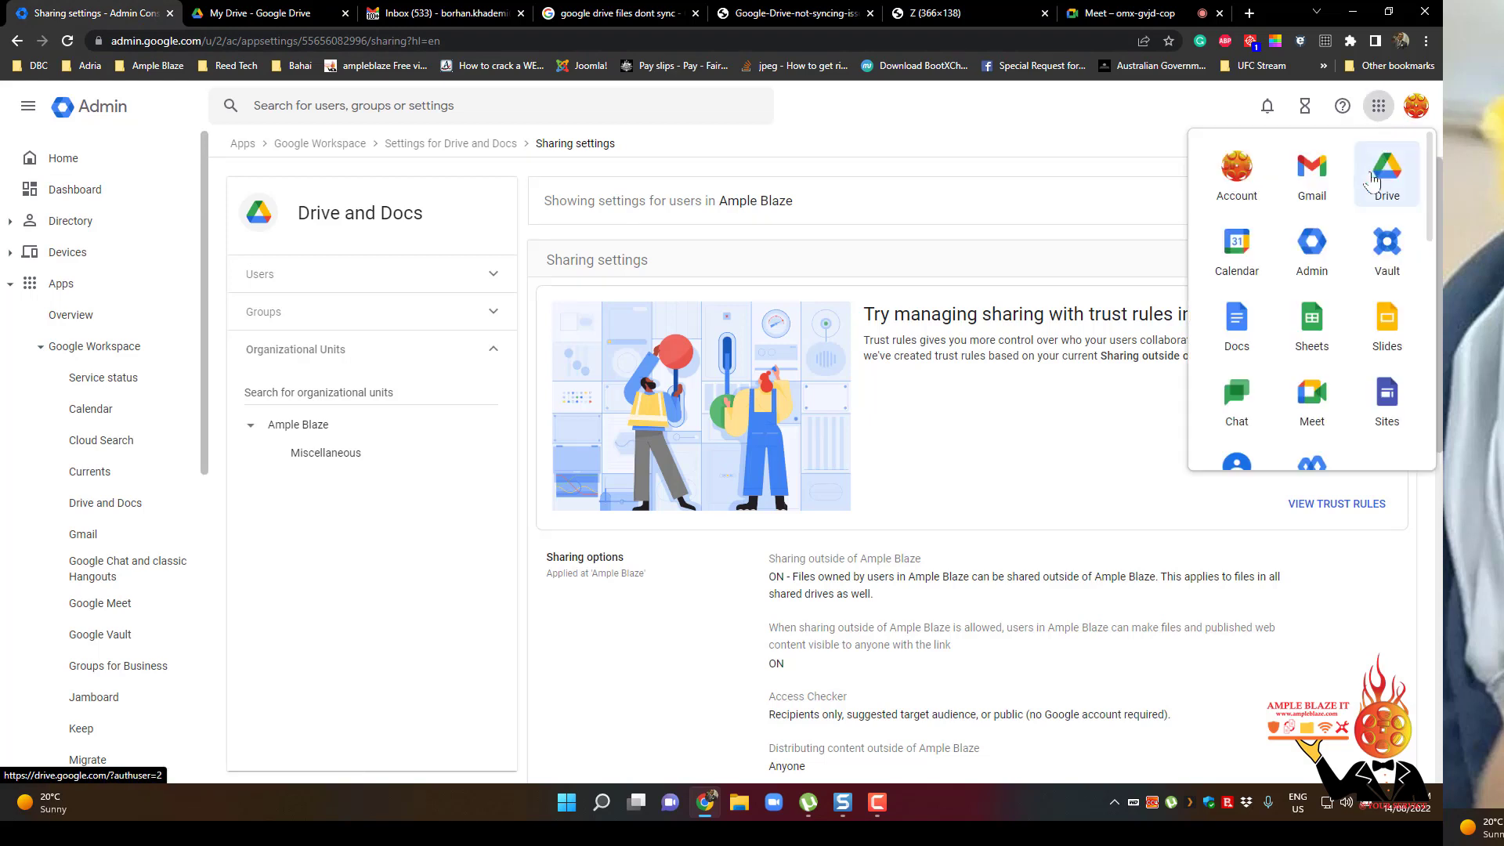
{"action": "left_click", "coordinate": [978, 122]}
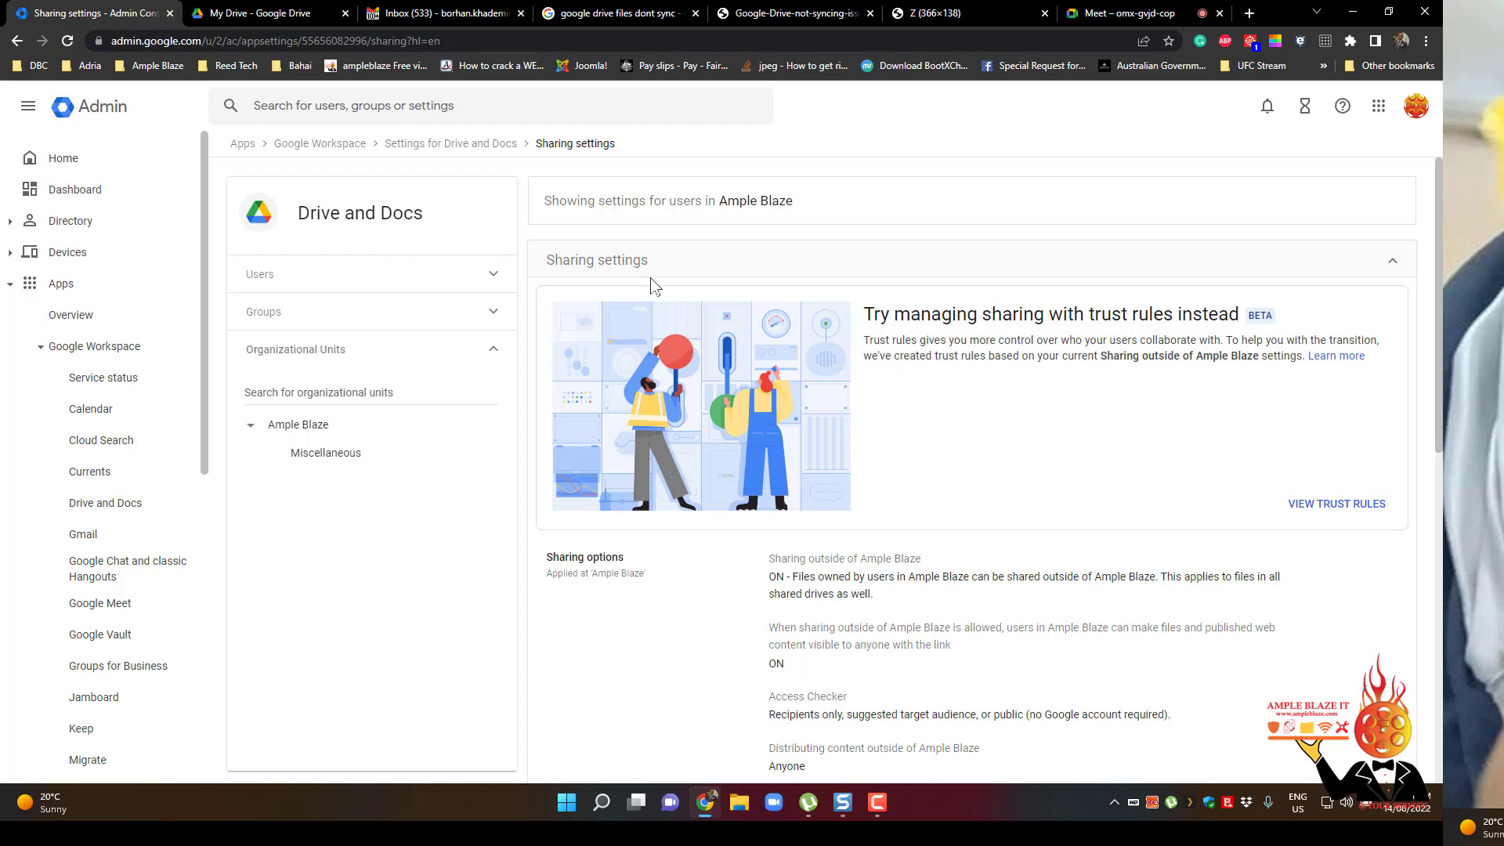
{"action": "left_click", "coordinate": [283, 18]}
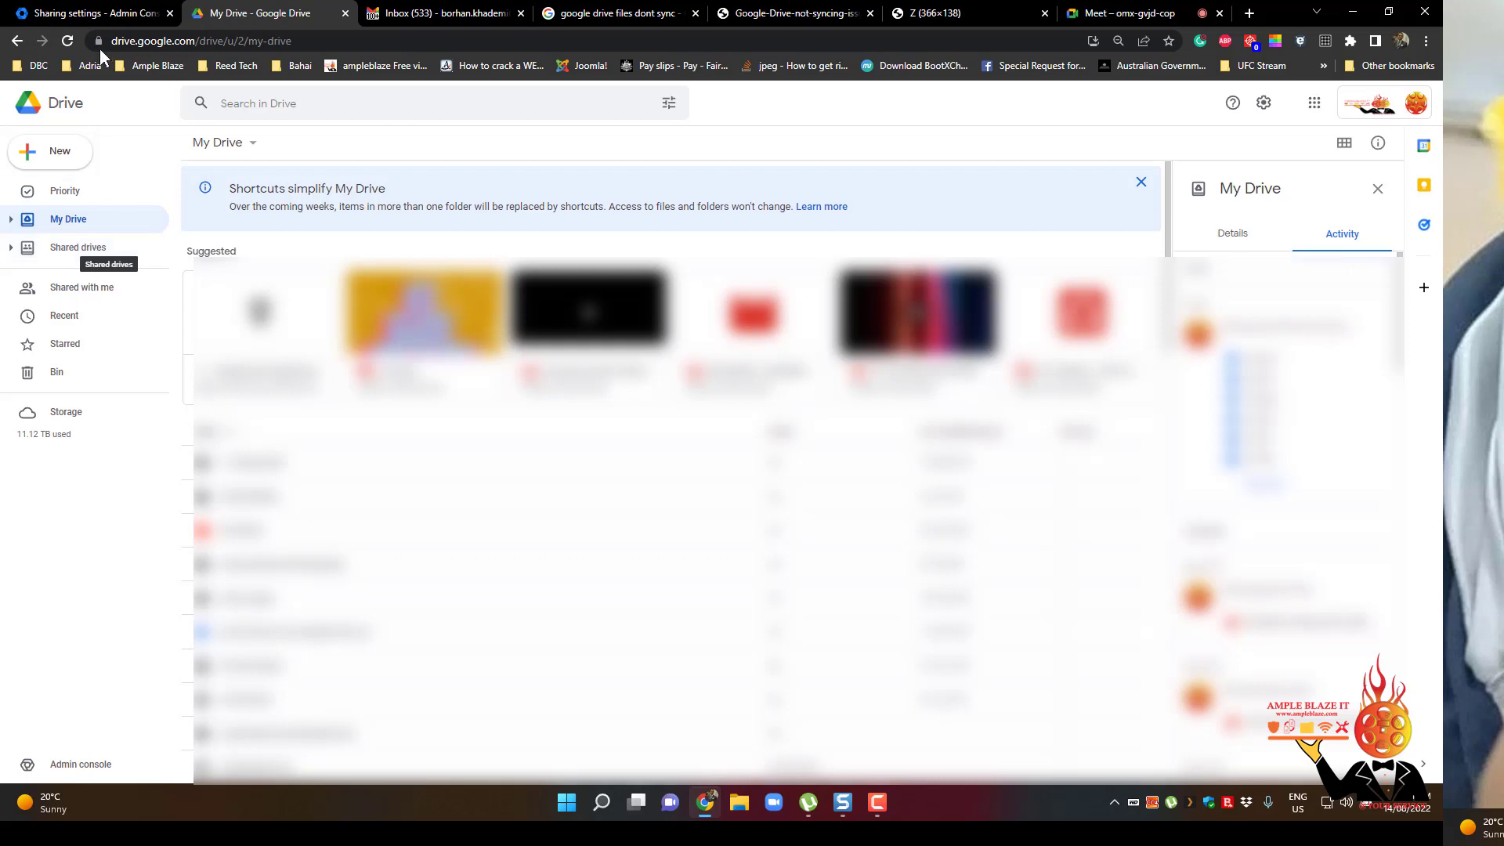
{"action": "left_click", "coordinate": [93, 17]}
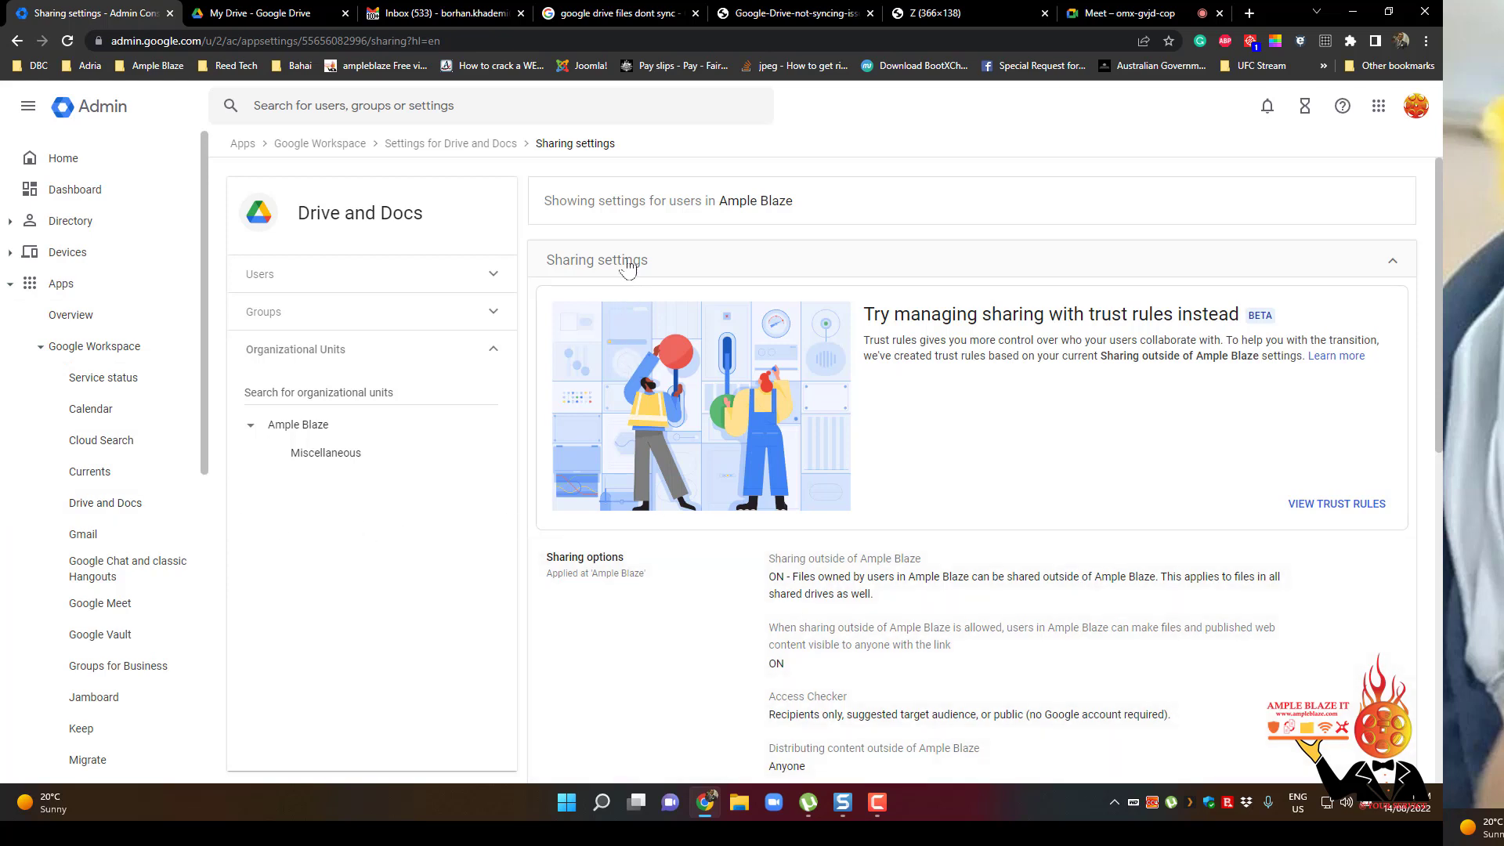
{"action": "scroll", "coordinate": [676, 527], "scroll_direction": "down", "scroll_amount": 1}
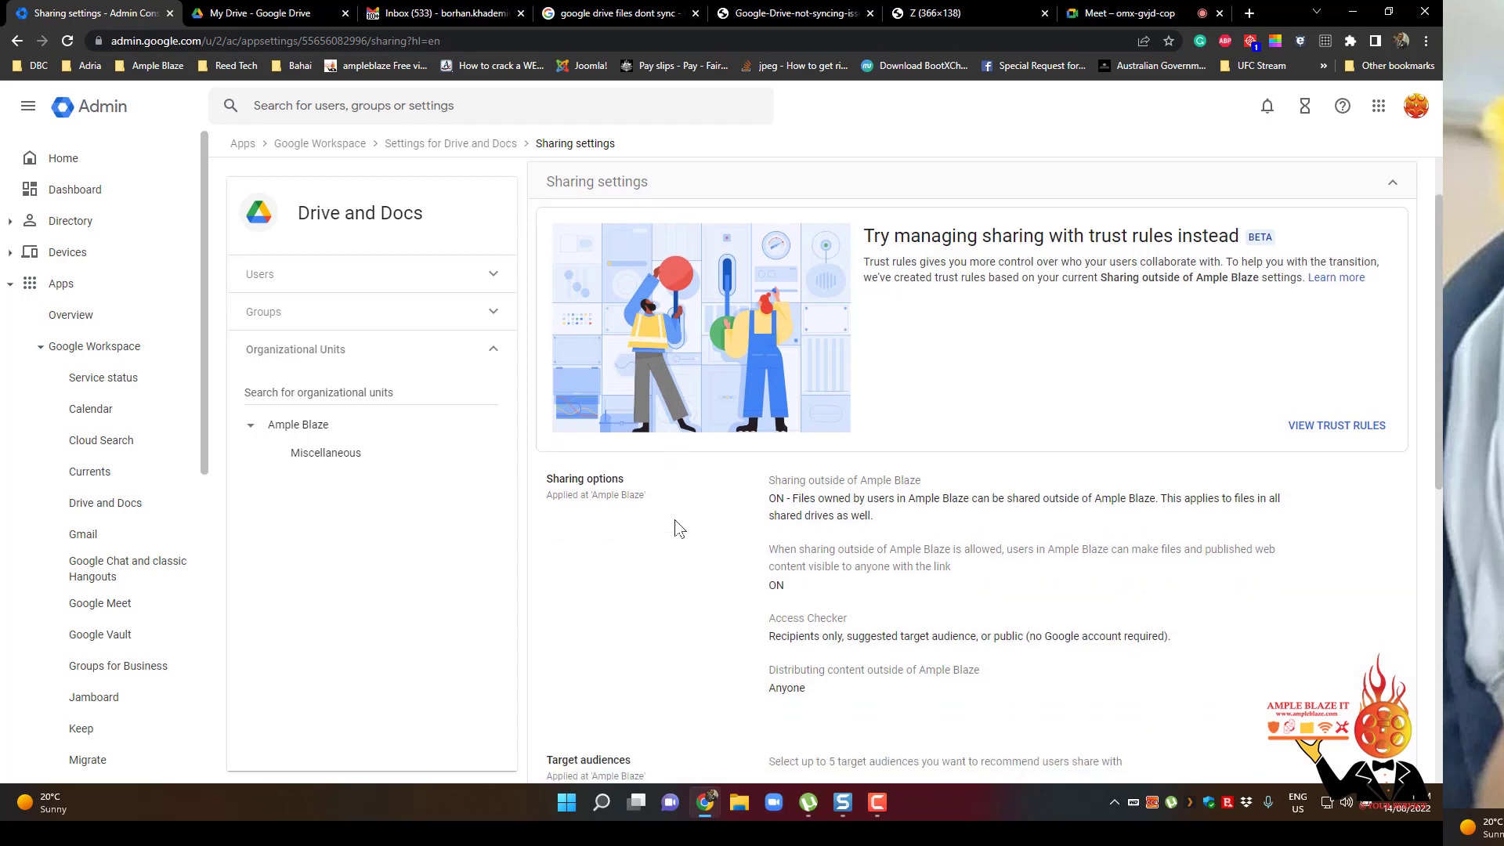
{"action": "scroll", "coordinate": [678, 527], "scroll_direction": "down", "scroll_amount": 1}
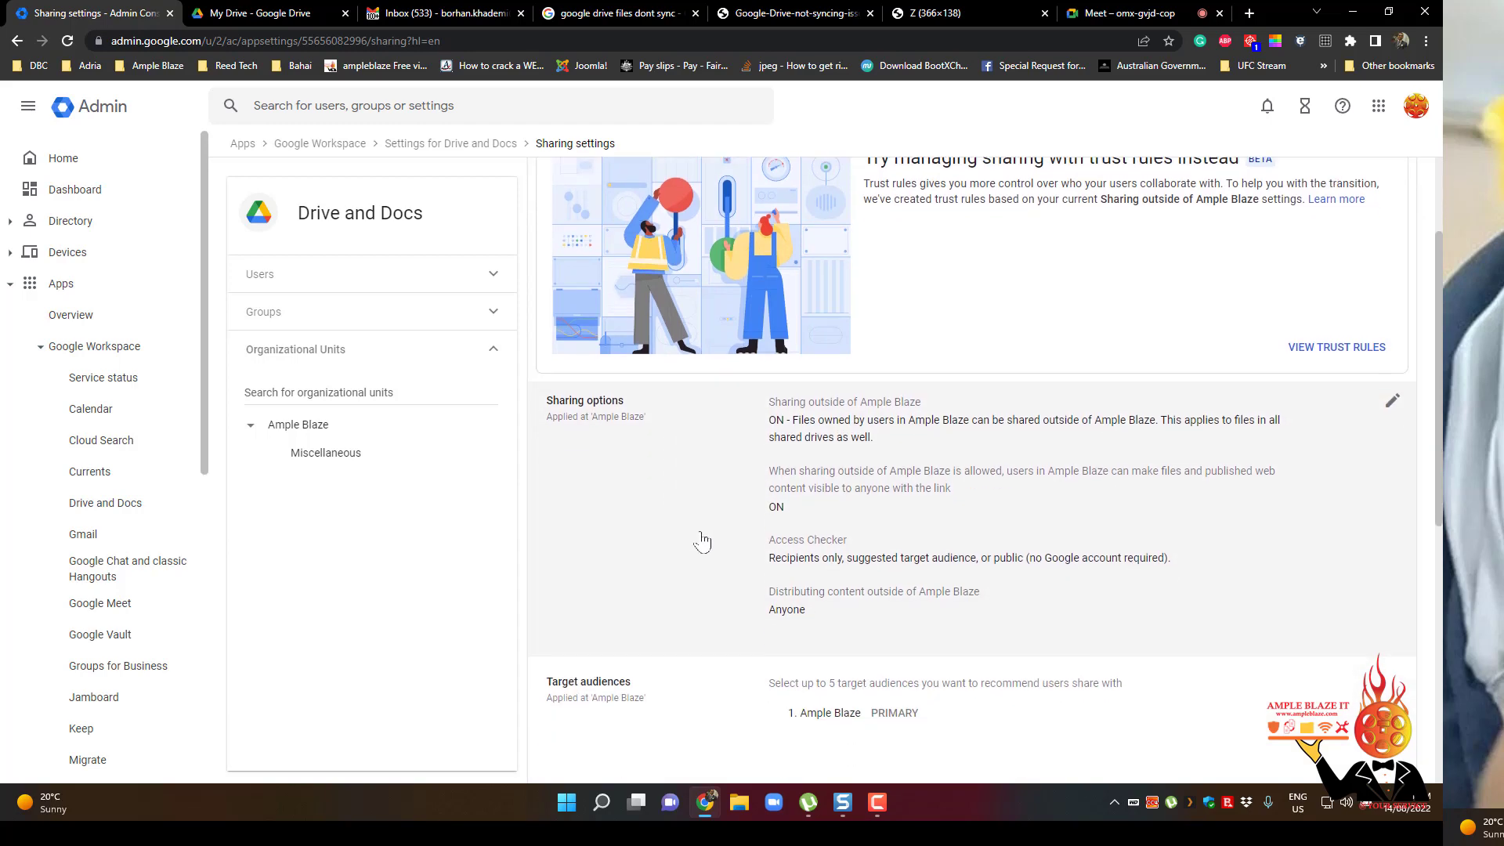
{"action": "left_click", "coordinate": [701, 540]}
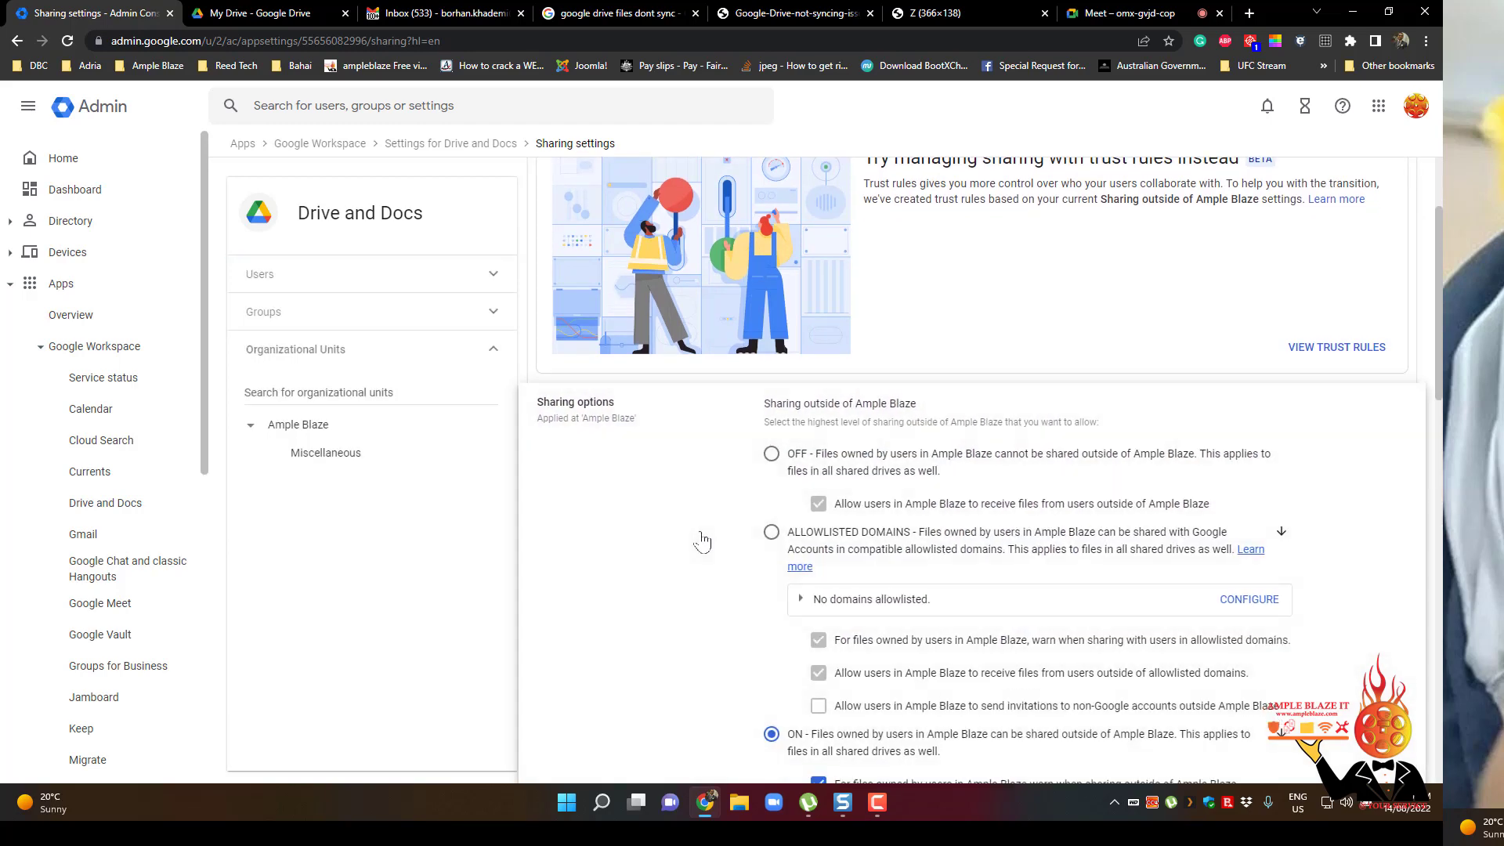
{"action": "scroll", "coordinate": [702, 540], "scroll_direction": "down", "scroll_amount": 2}
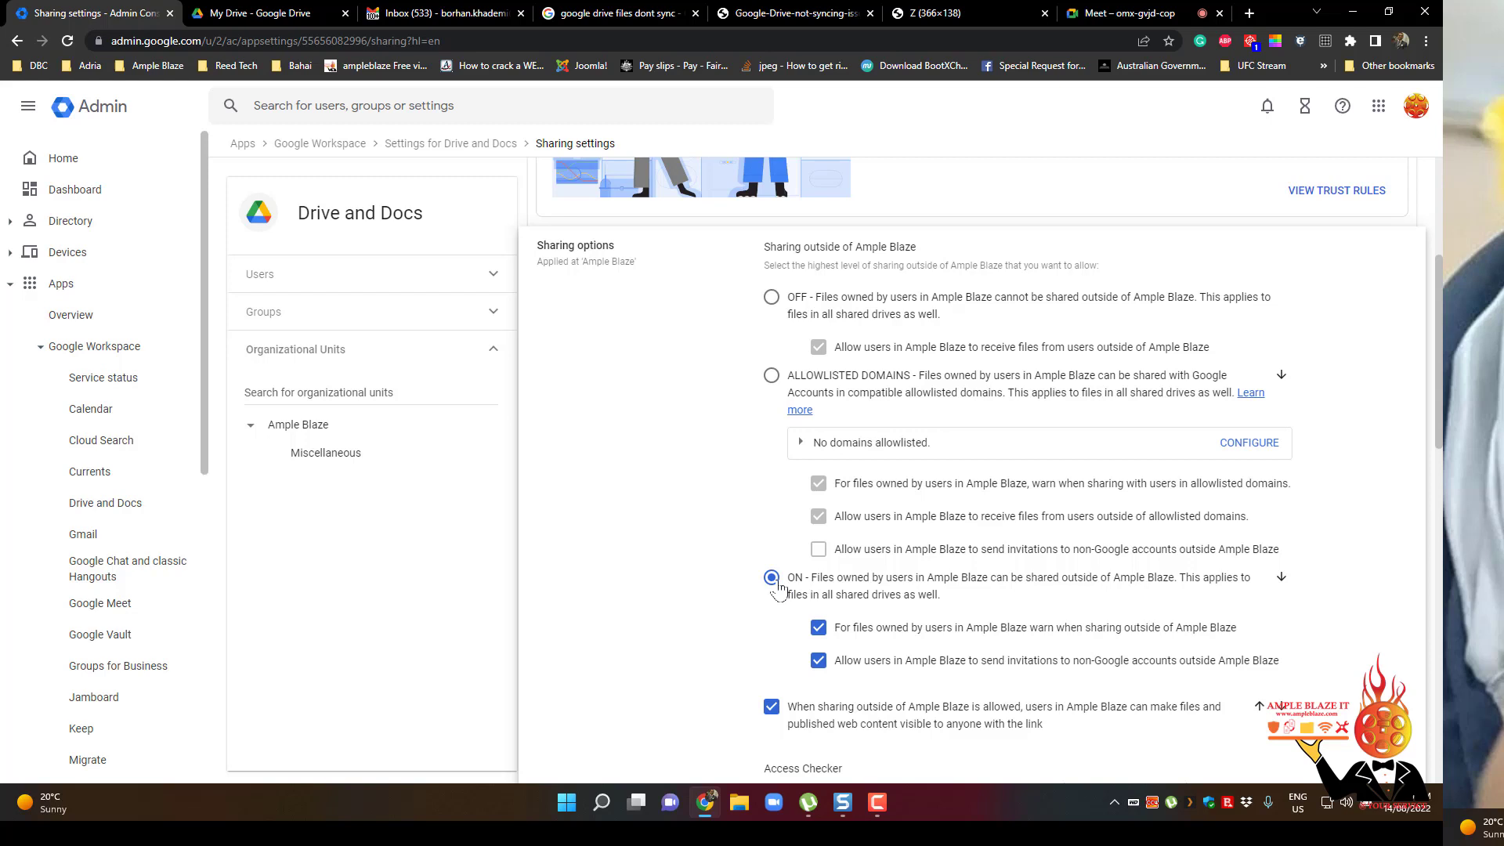
{"action": "scroll", "coordinate": [778, 588], "scroll_direction": "down", "scroll_amount": 4}
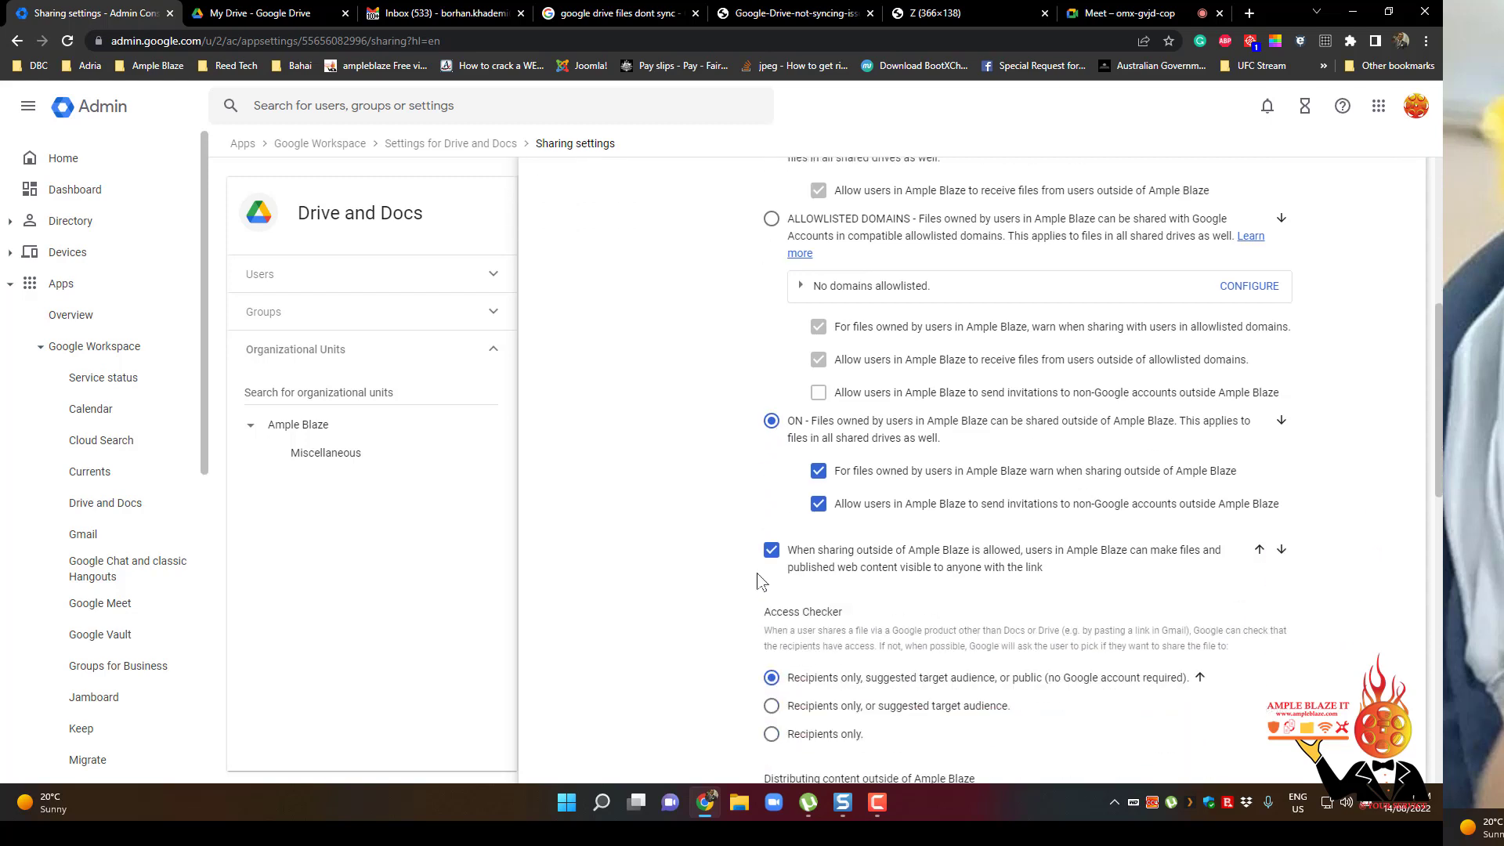
{"action": "scroll", "coordinate": [671, 594], "scroll_direction": "down", "scroll_amount": 3}
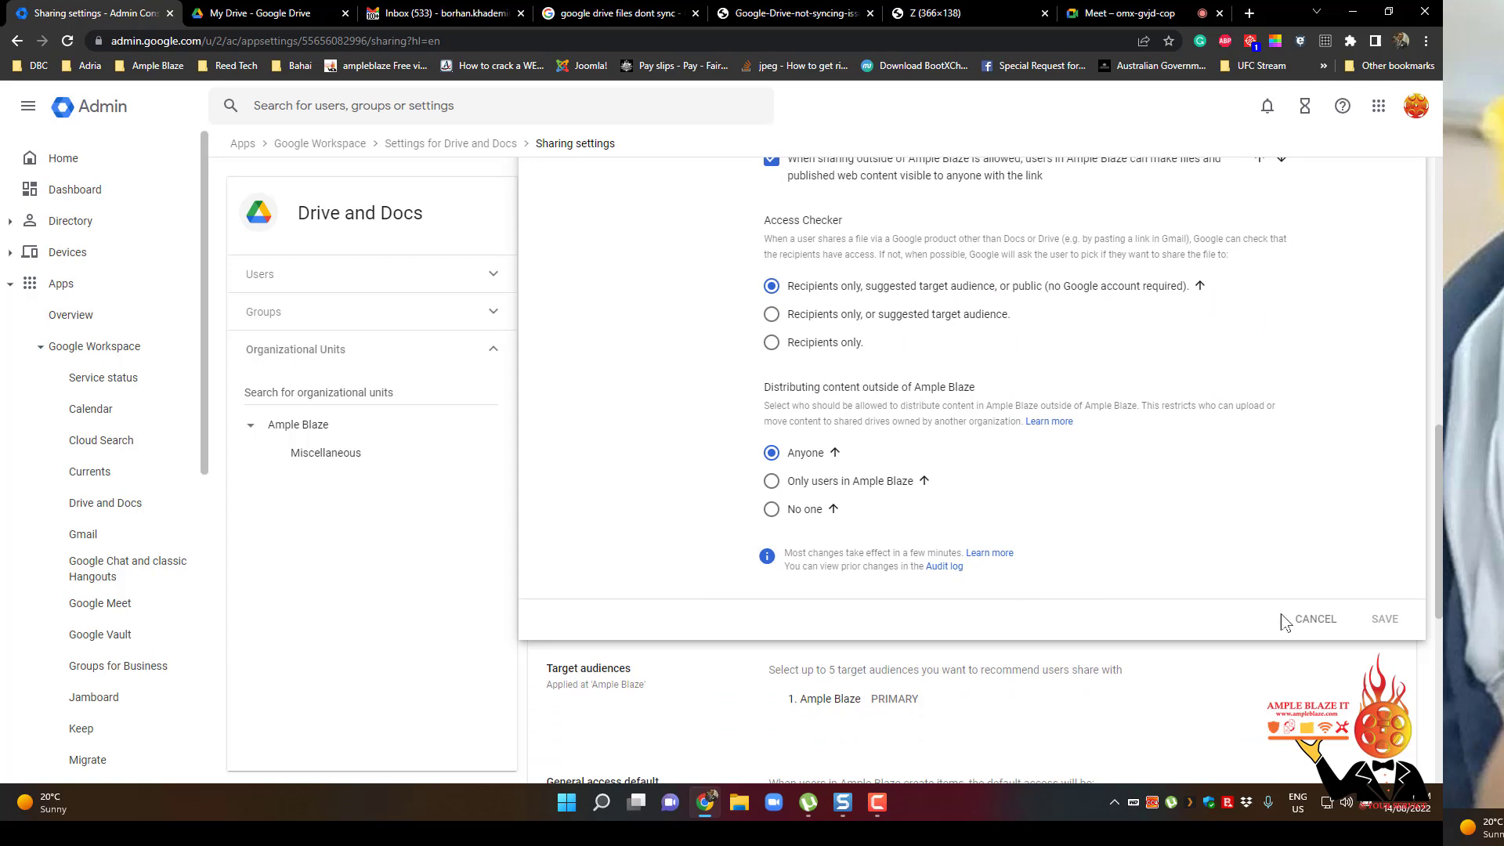
{"action": "left_click", "coordinate": [1312, 621]}
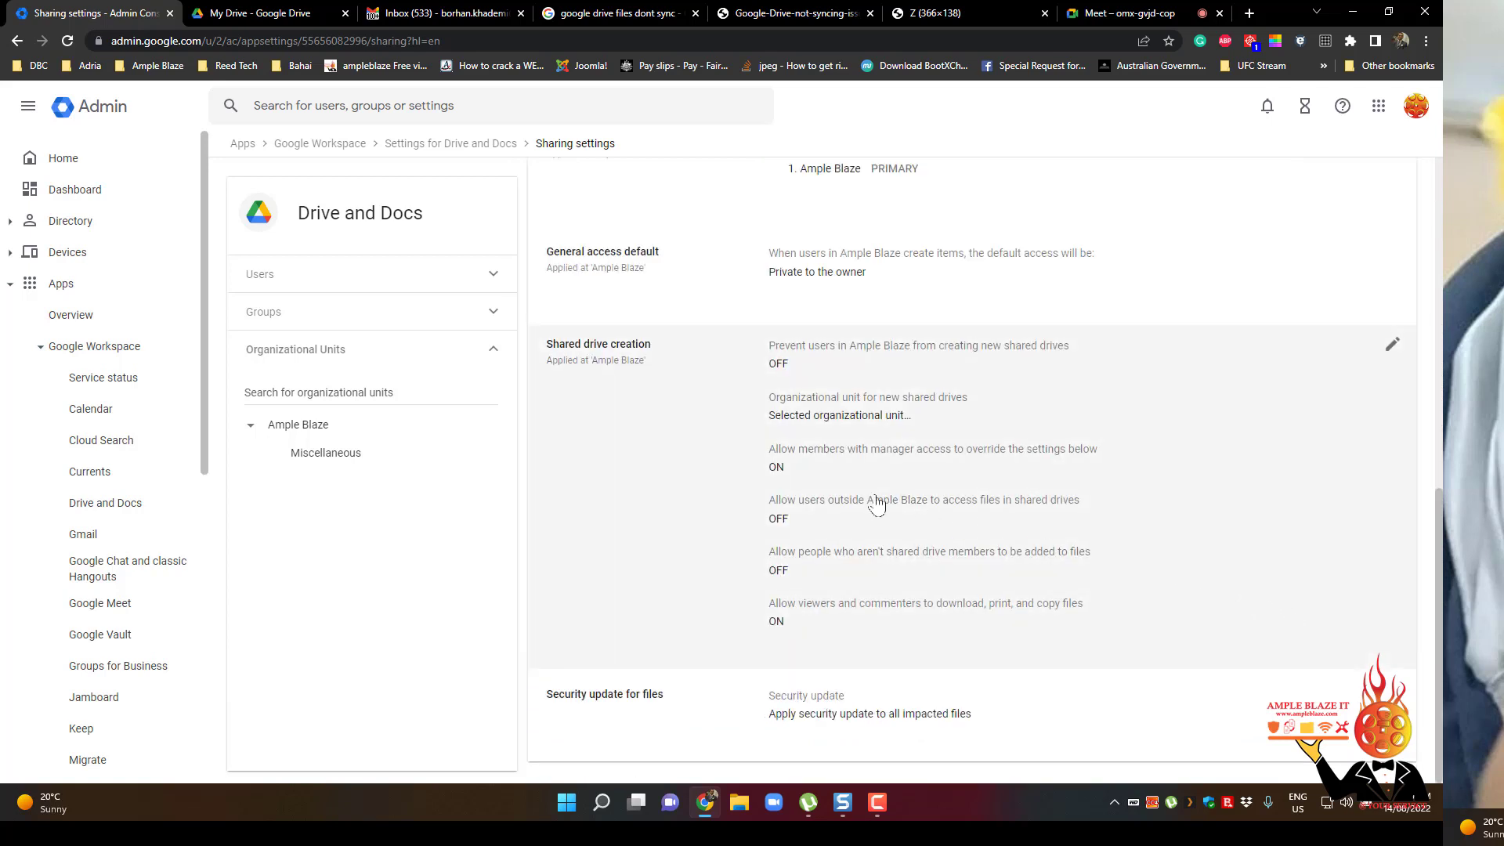
{"action": "scroll", "coordinate": [876, 505], "scroll_direction": "up", "scroll_amount": 1}
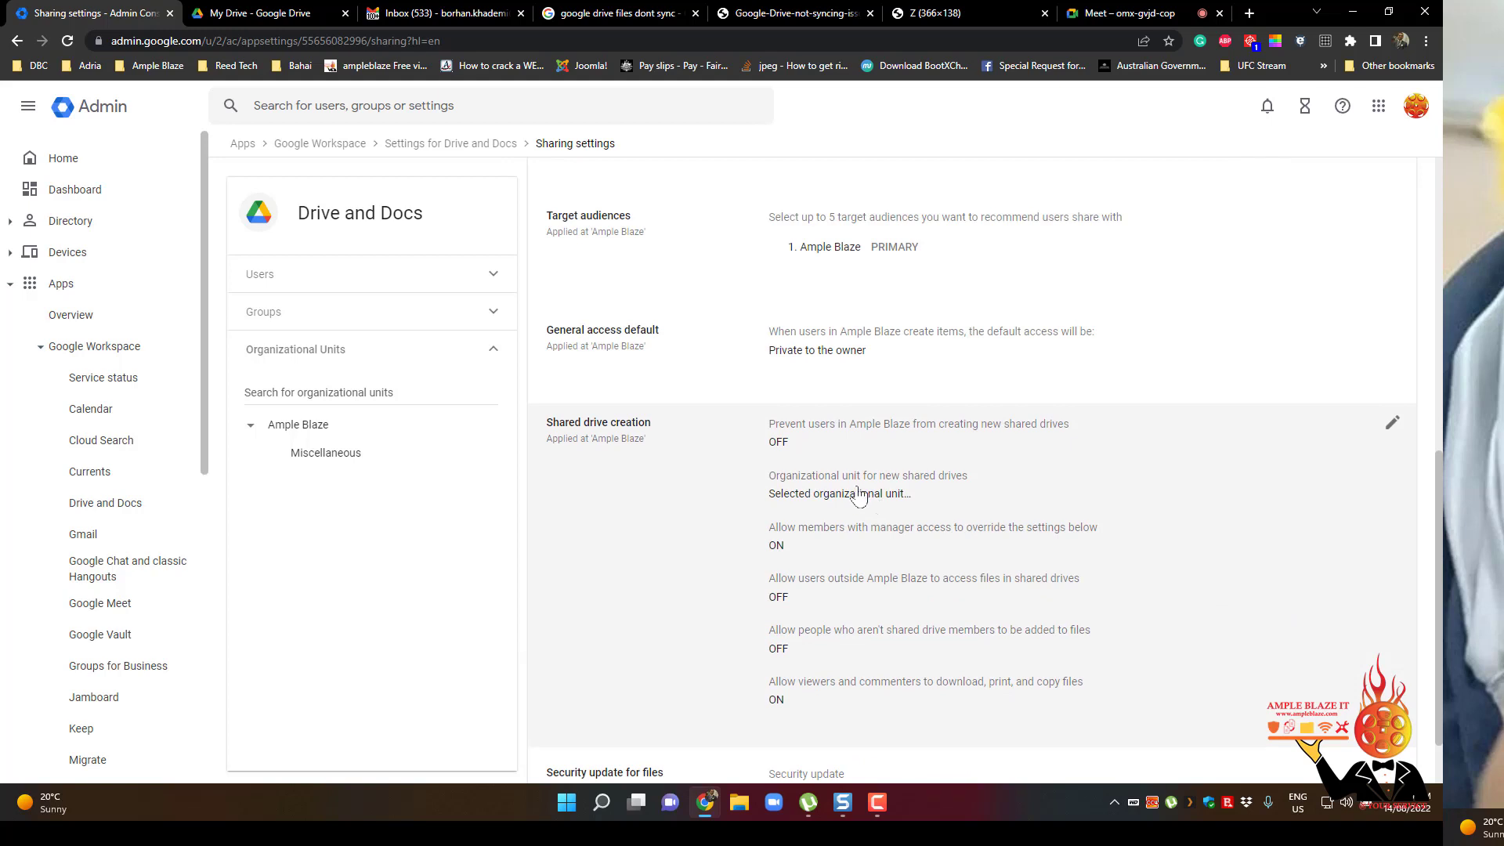
{"action": "scroll", "coordinate": [781, 467], "scroll_direction": "up", "scroll_amount": 5}
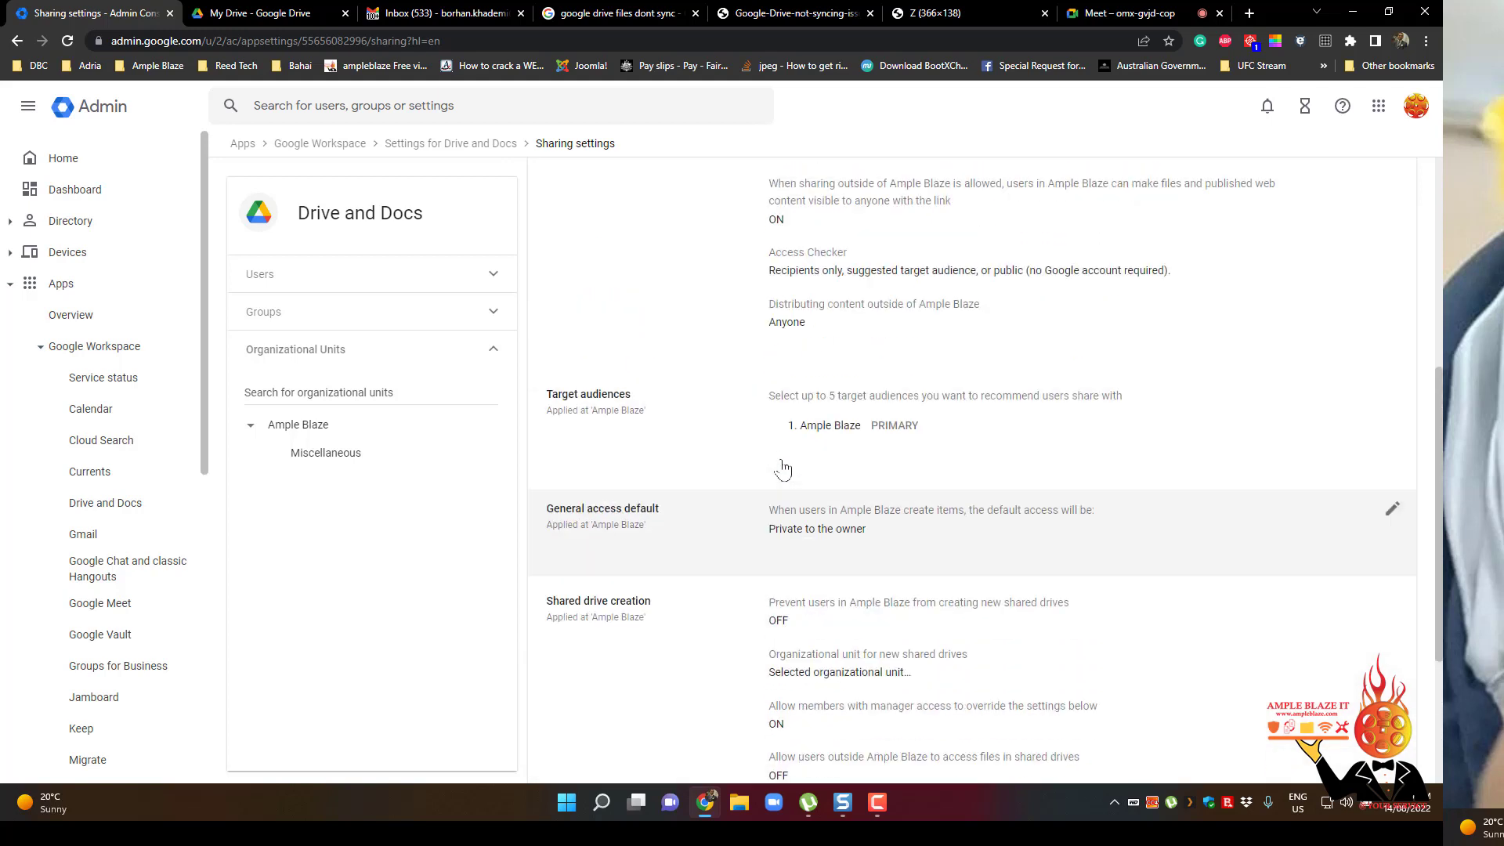
{"action": "scroll", "coordinate": [756, 535], "scroll_direction": "down", "scroll_amount": 3}
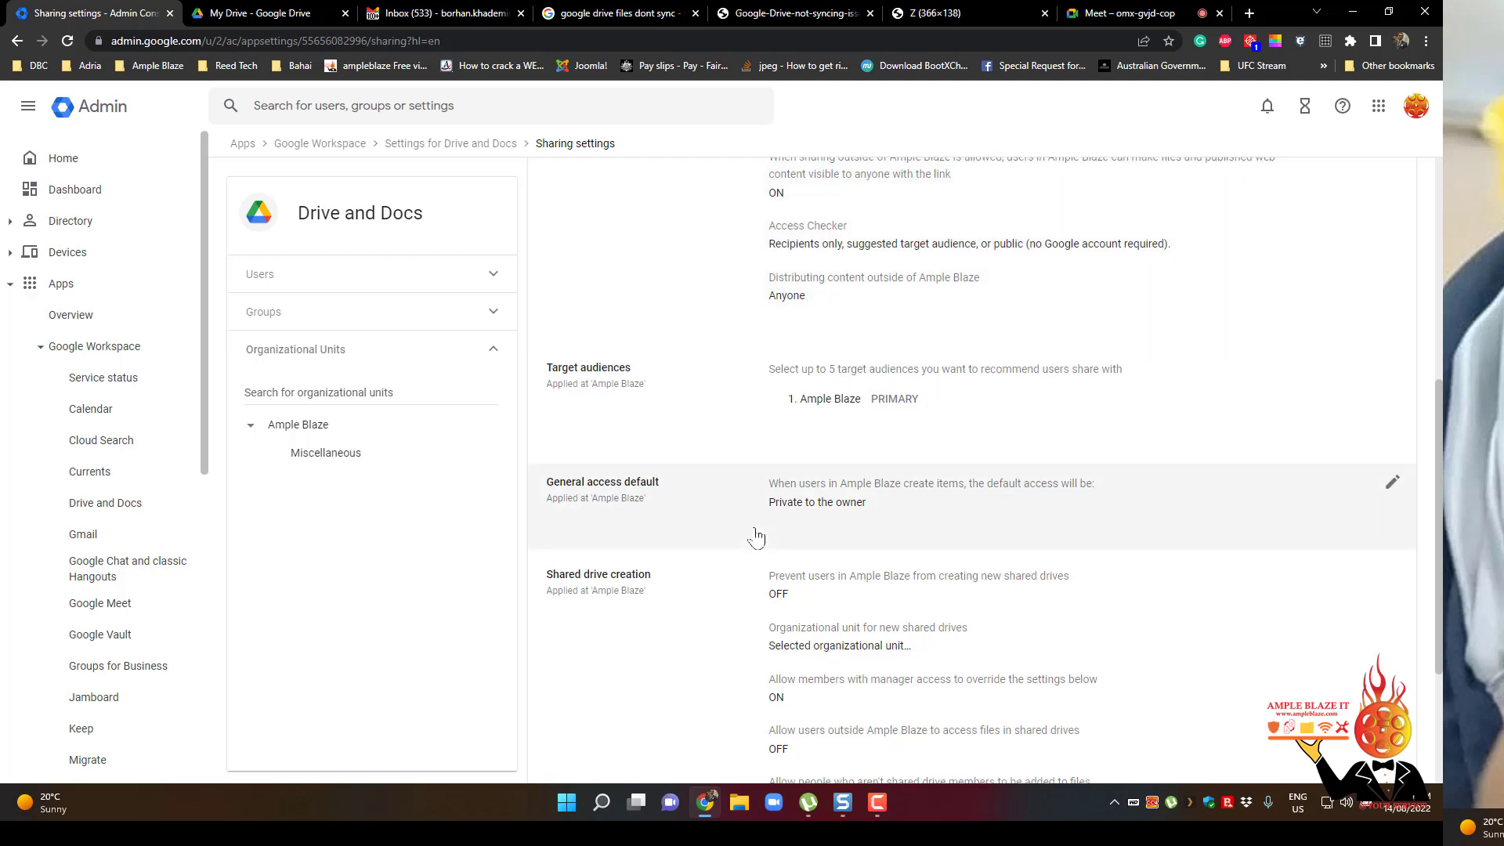
{"action": "scroll", "coordinate": [754, 537], "scroll_direction": "down", "scroll_amount": 1}
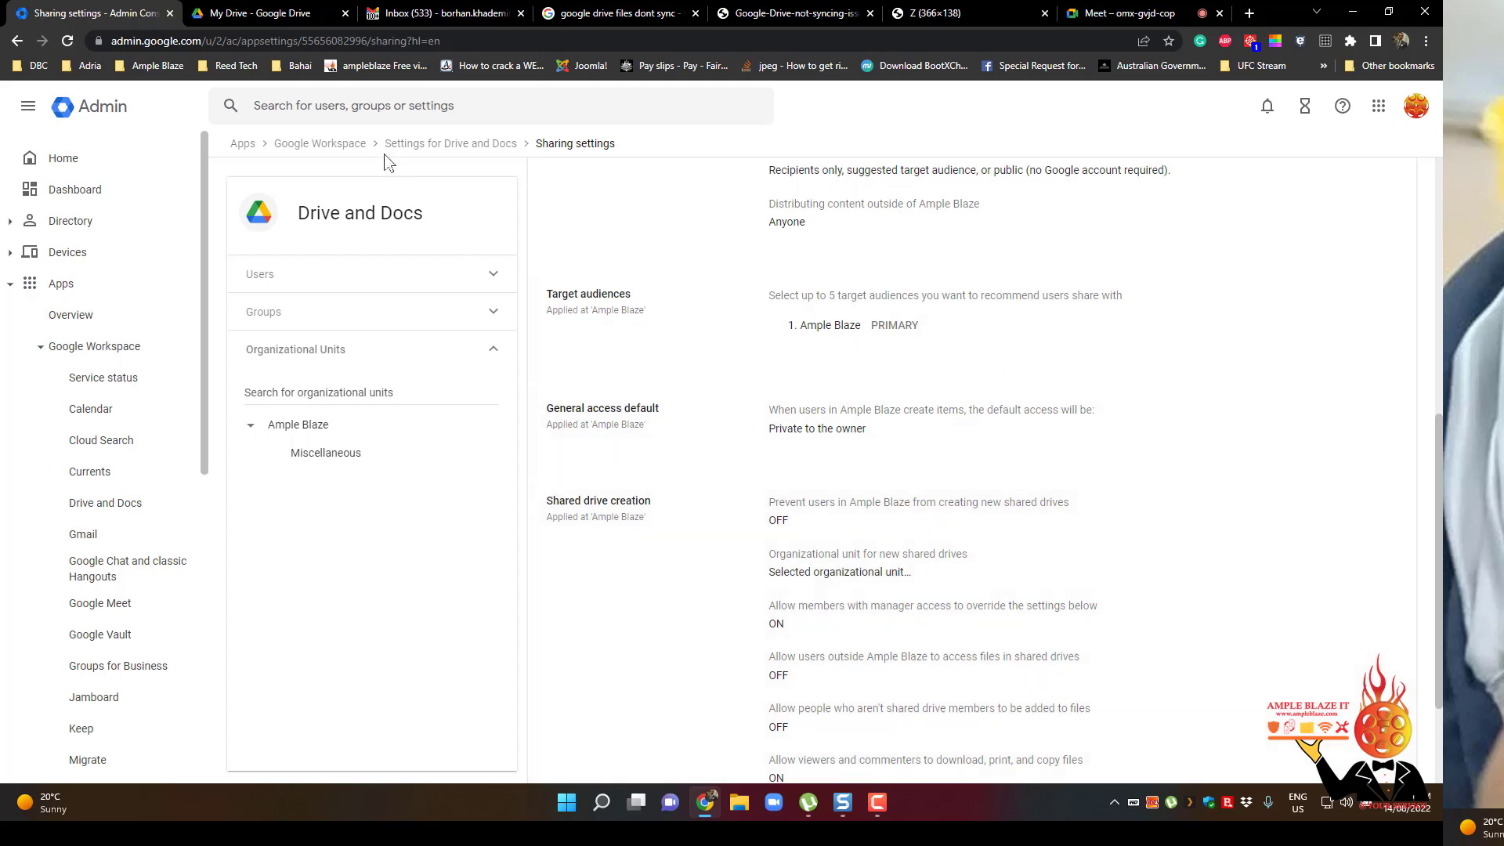
From Google Drive's Shared drives page, create a new shared drive named 'Test Shared Drive'
{"action": "left_click", "coordinate": [269, 15]}
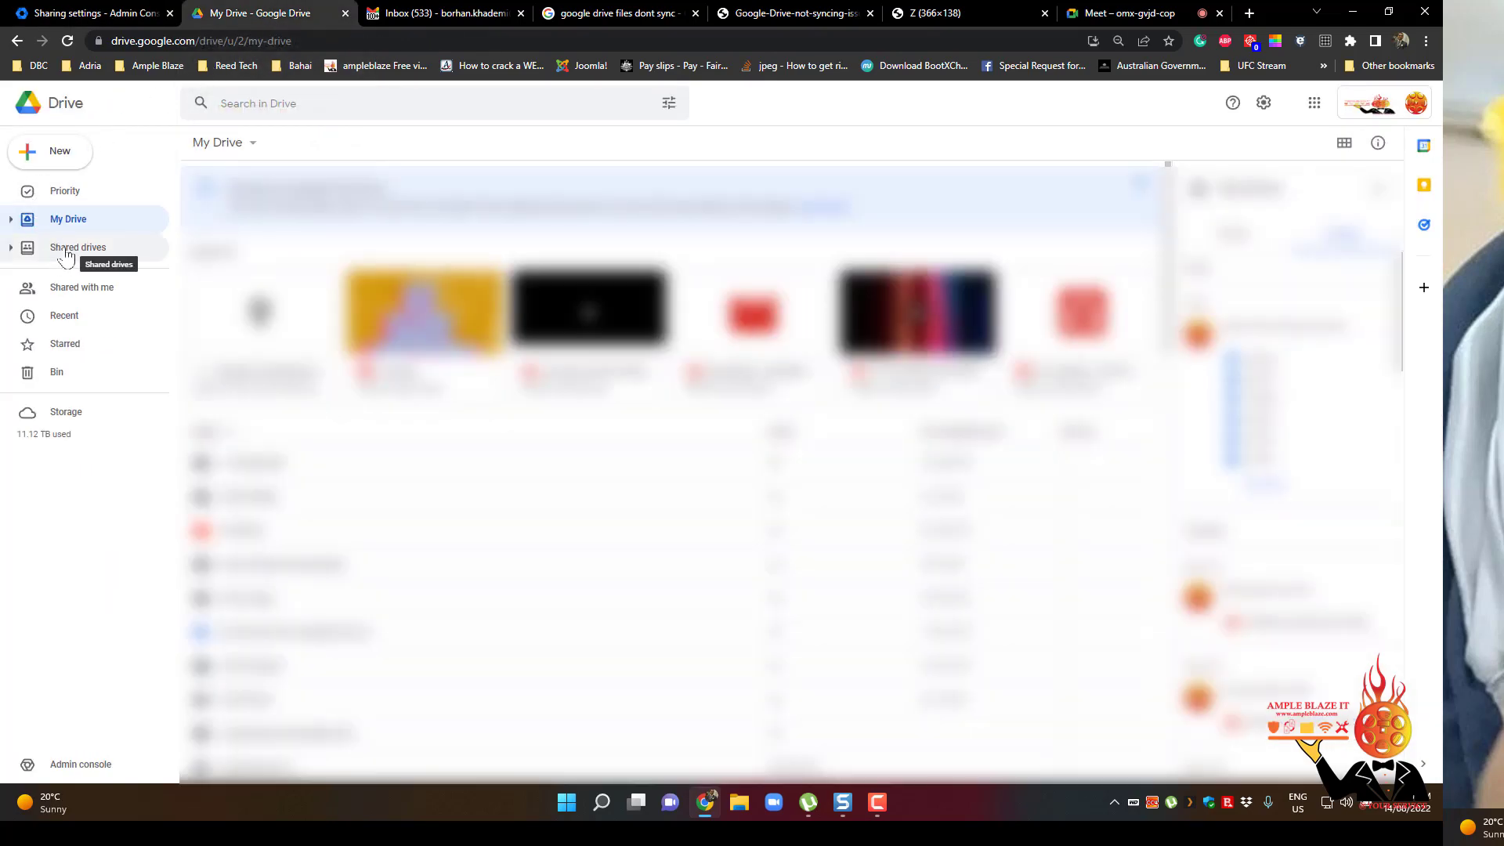
{"action": "left_click", "coordinate": [67, 249]}
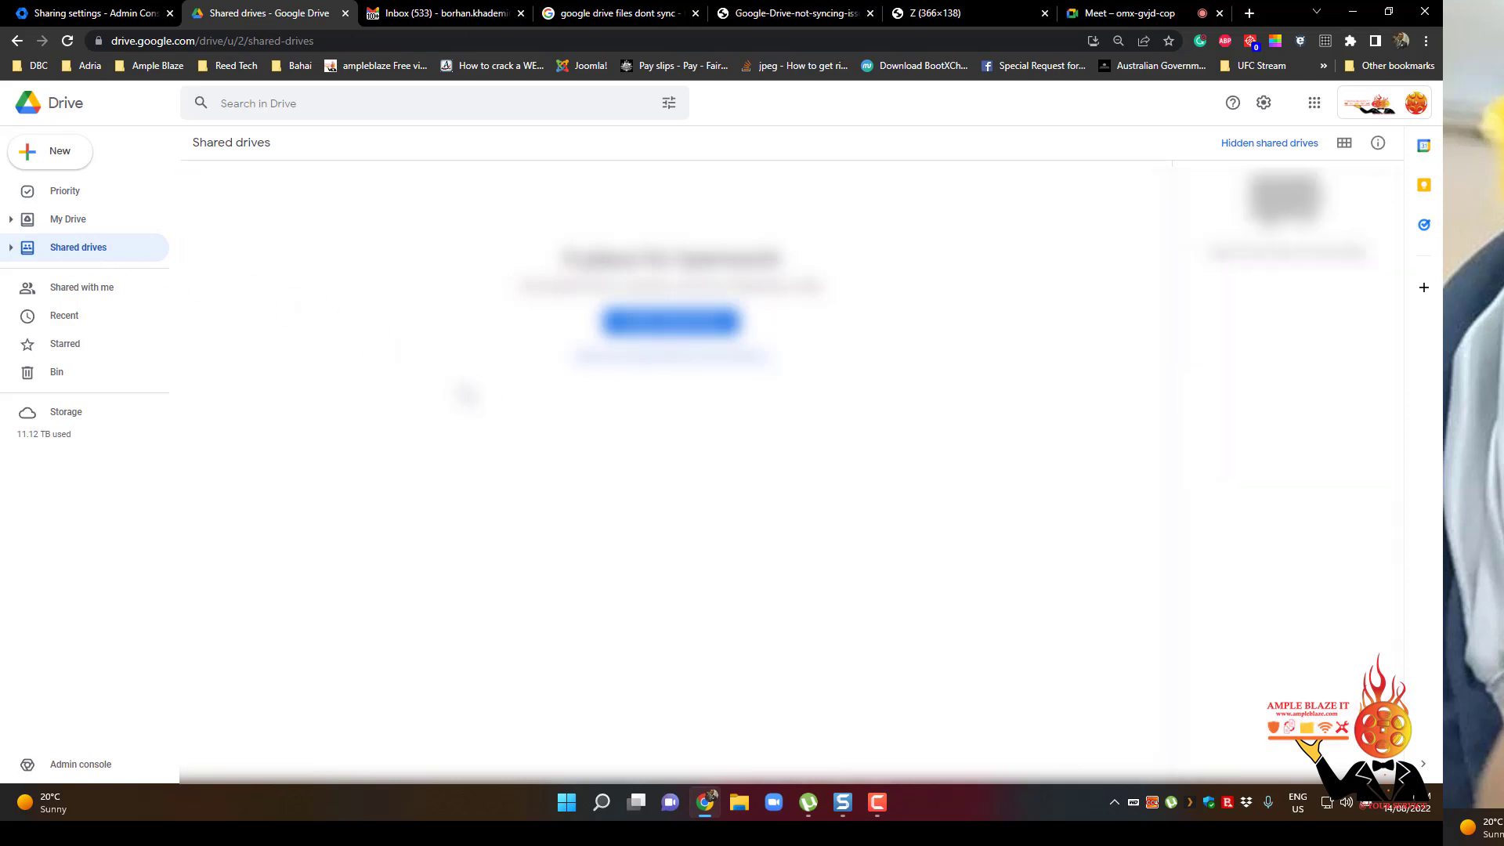
{"action": "left_click", "coordinate": [639, 329]}
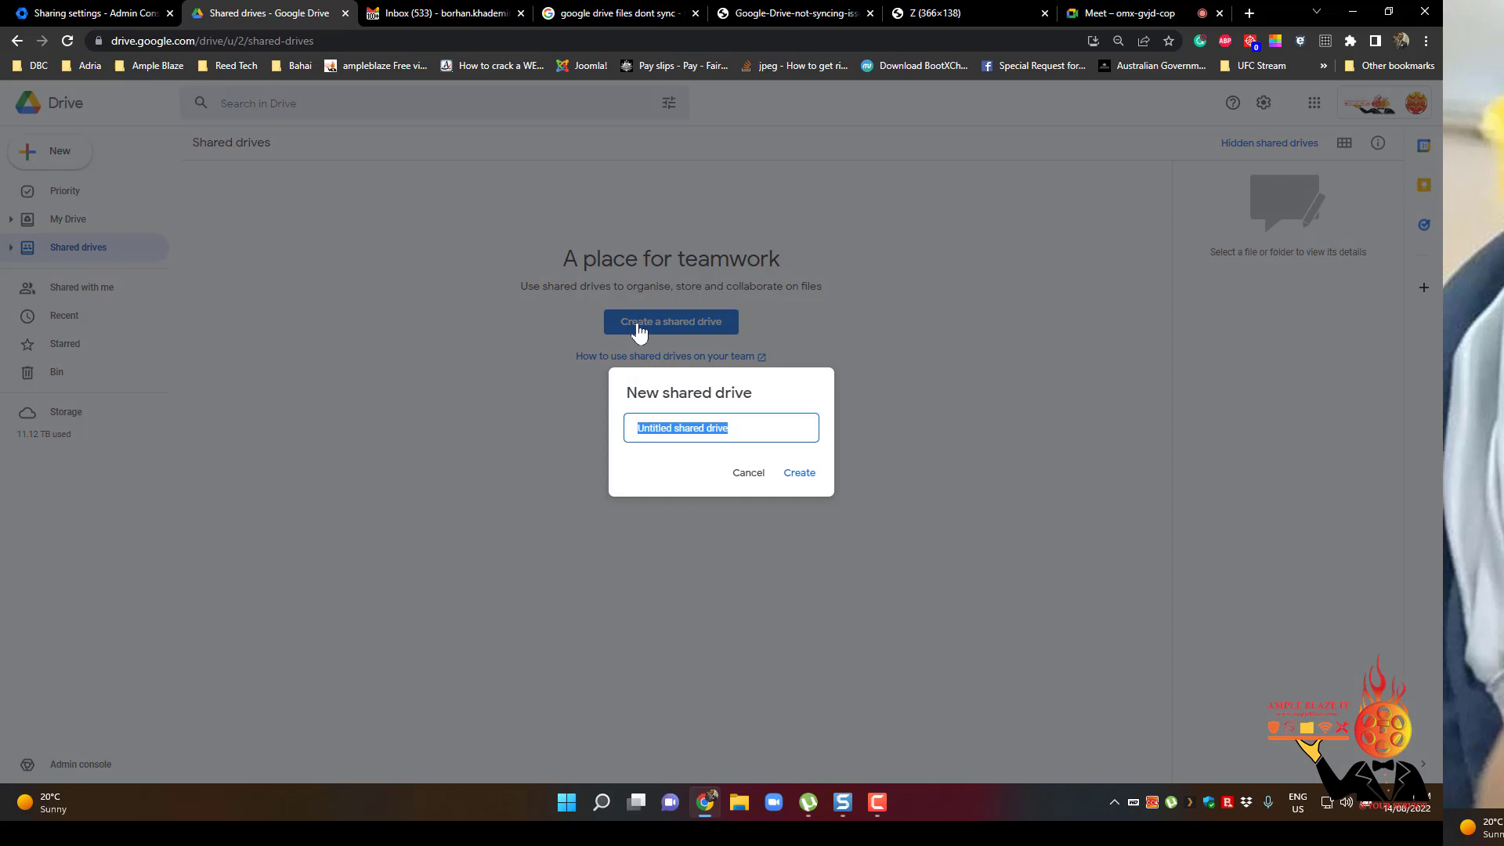
{"action": "key", "text": "BackSpace"}
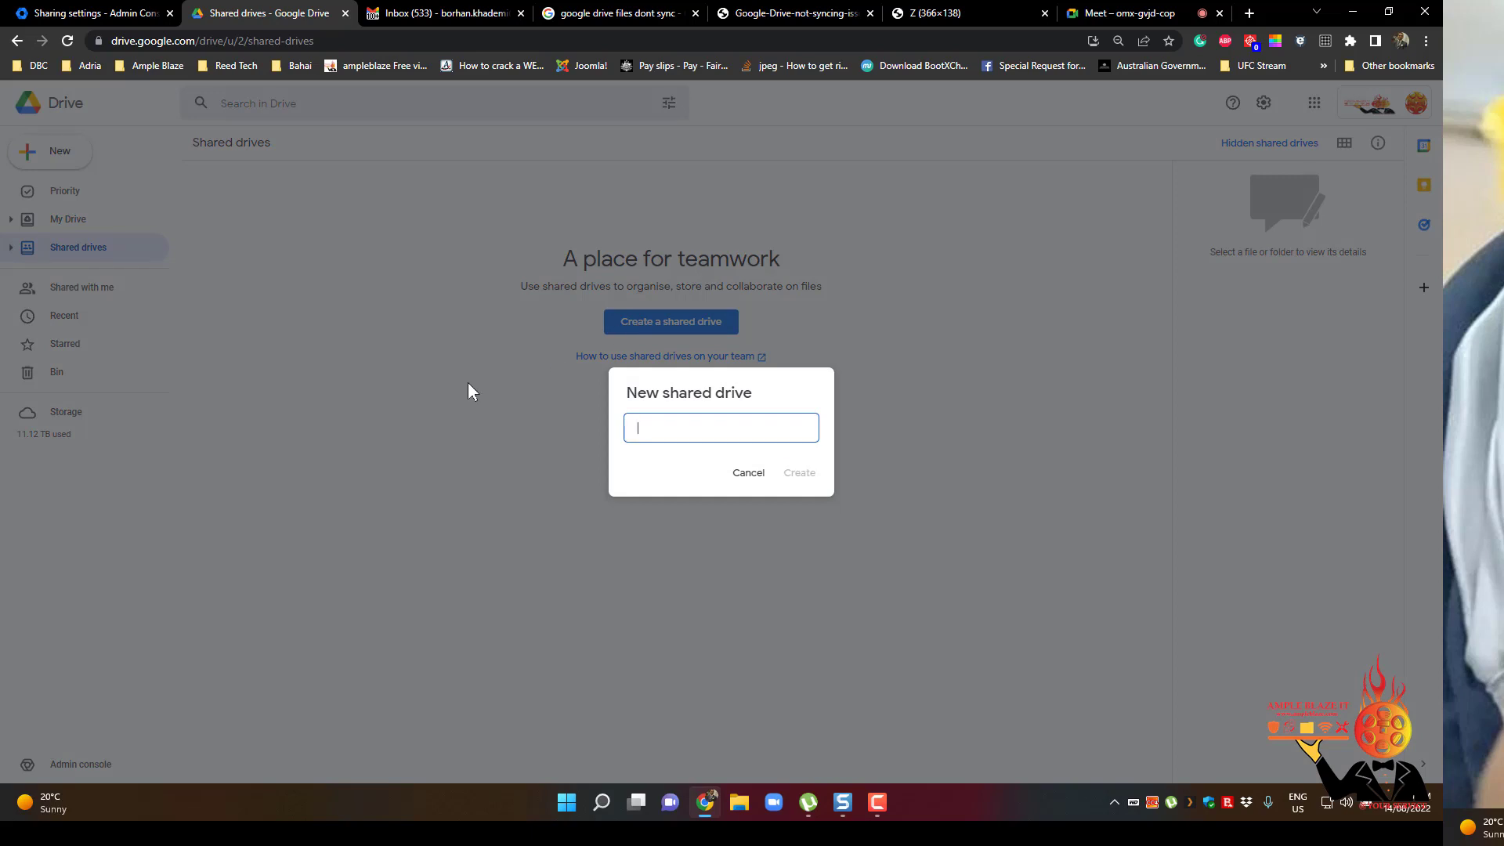
{"action": "type", "text": "Test Shard"}
{"action": "key", "text": "BackSpace"}
{"action": "type", "text": "ed Drive"}
{"action": "left_click", "coordinate": [798, 473]}
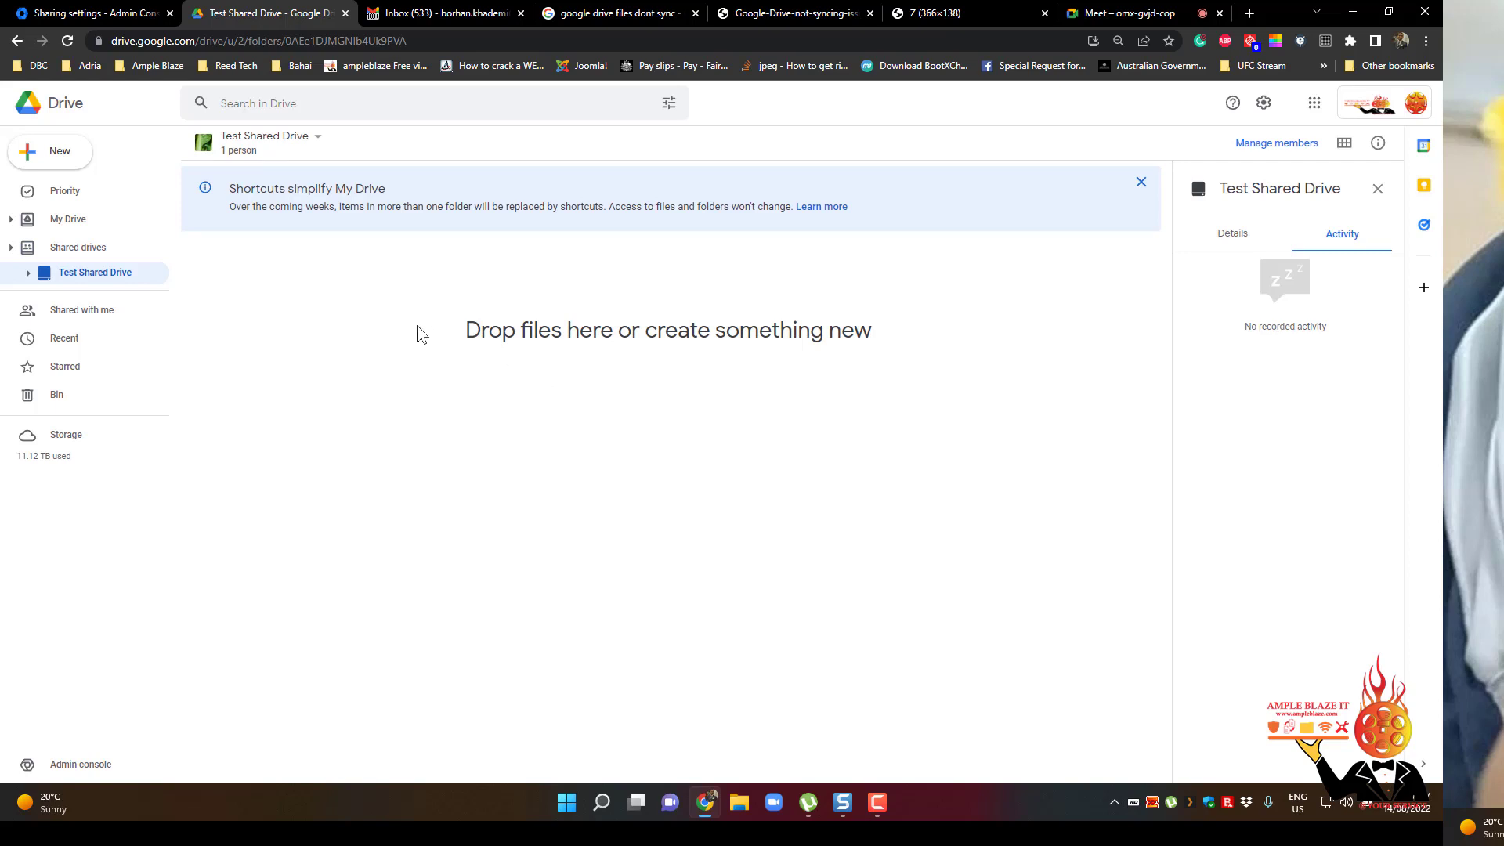
Open Manage members for Test Shared Drive from the Shared drives list
{"action": "left_click", "coordinate": [93, 247]}
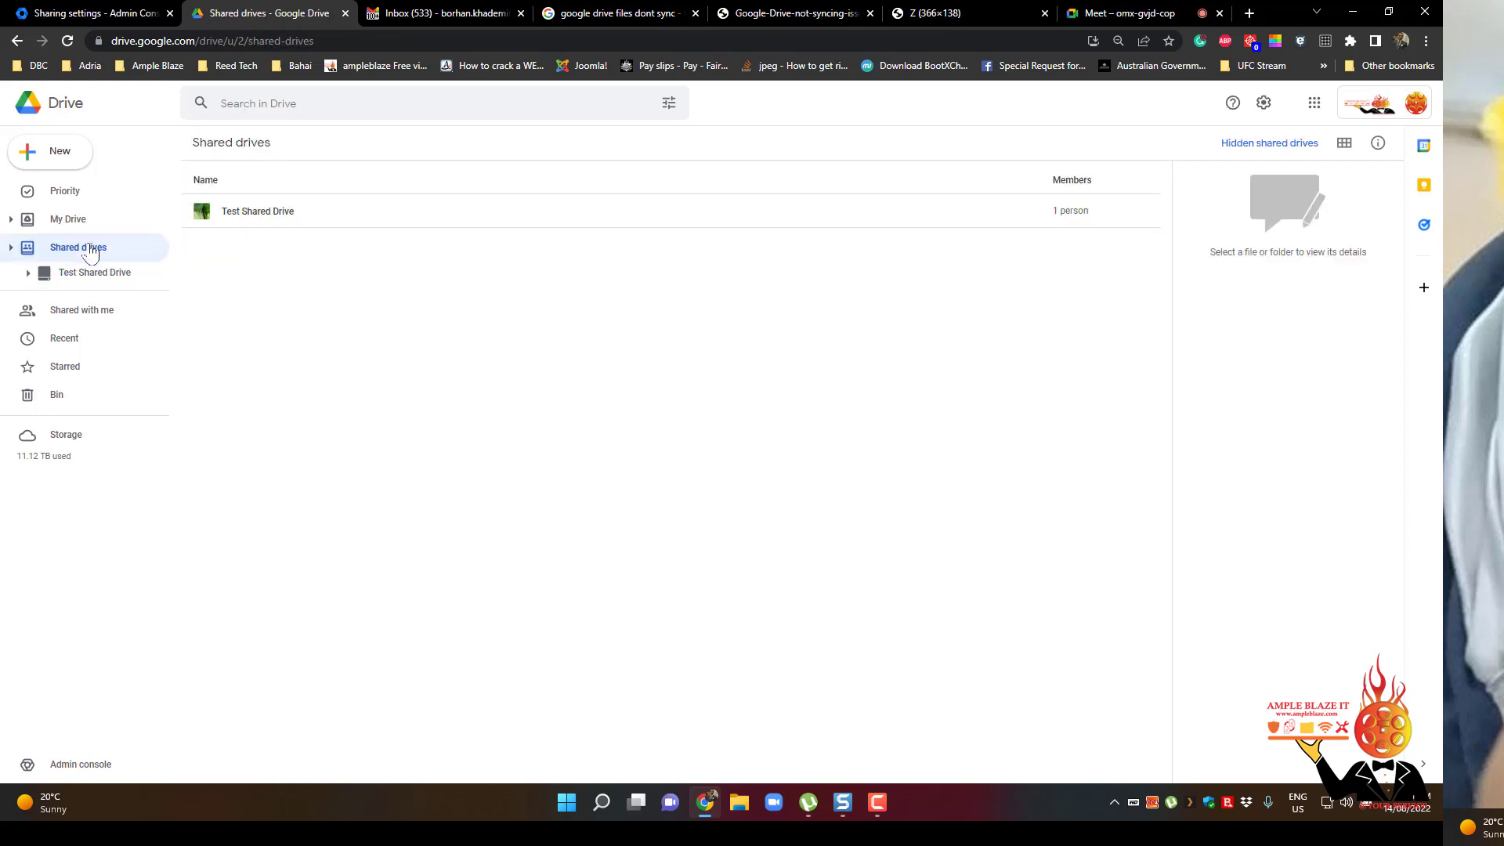
{"action": "right_click", "coordinate": [262, 222]}
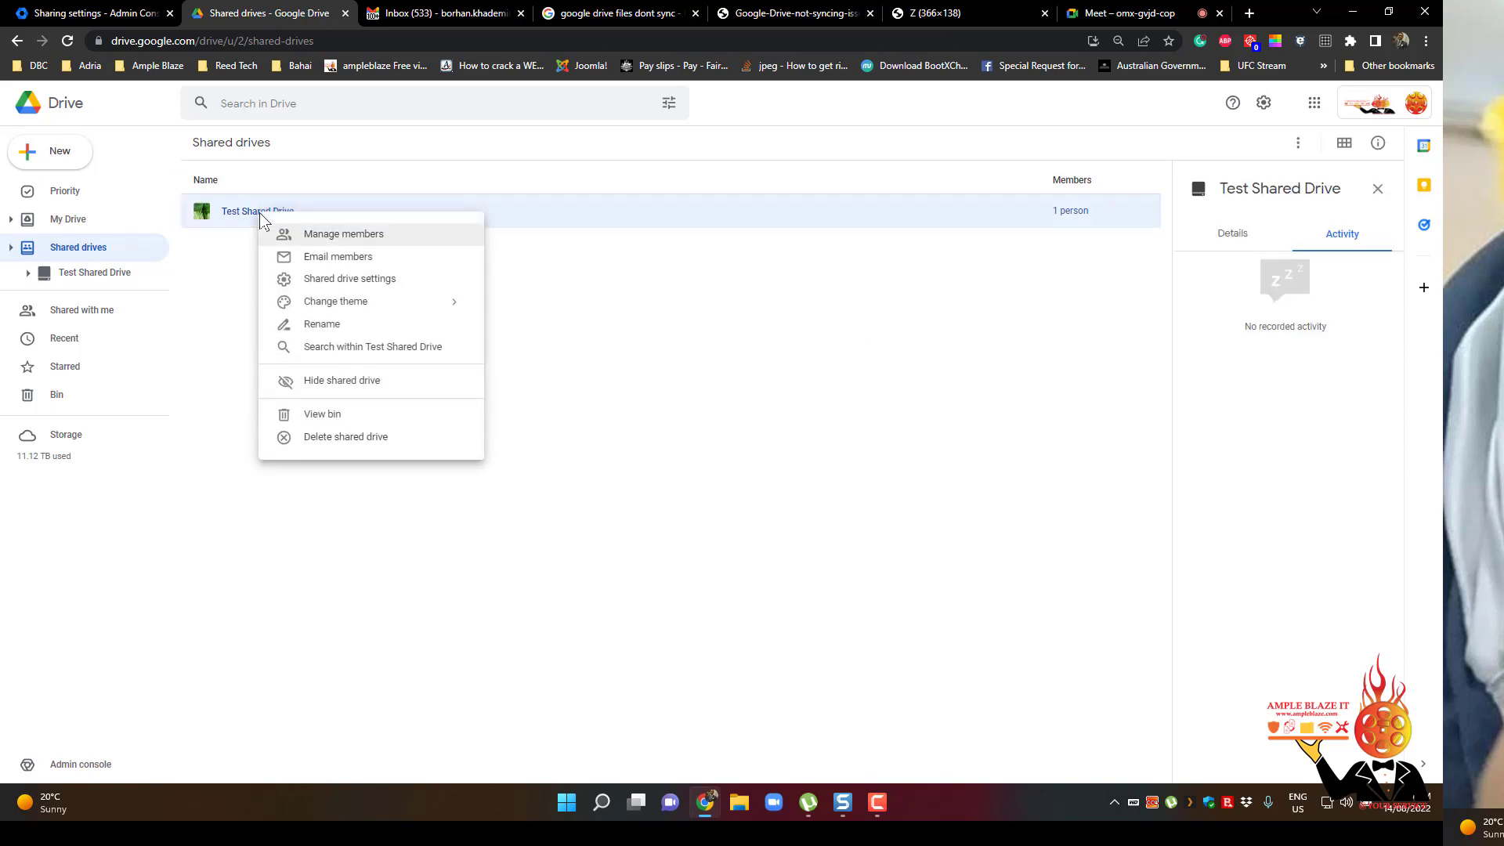
{"action": "left_click", "coordinate": [354, 237]}
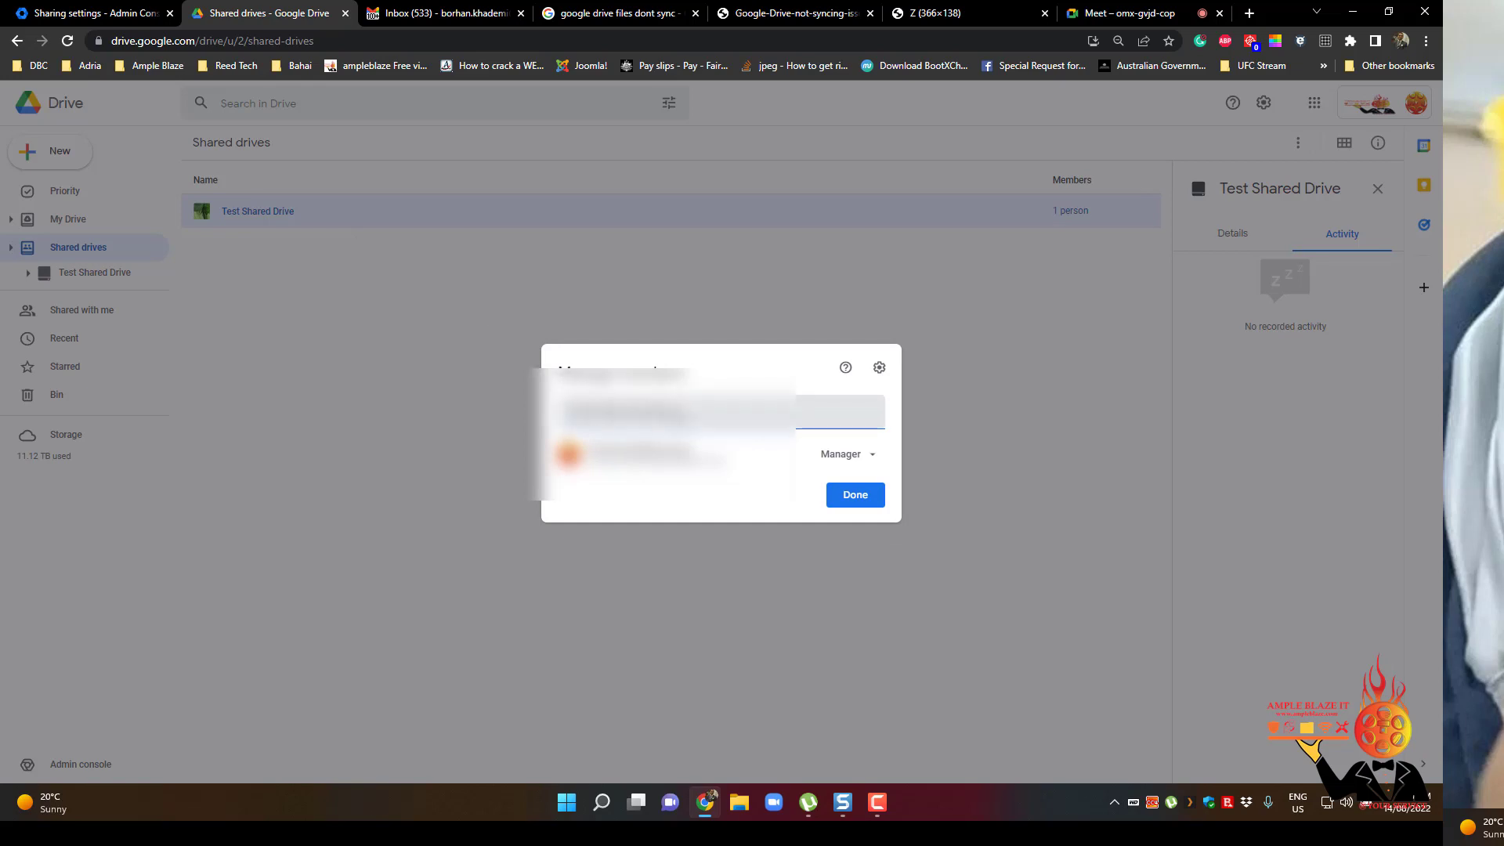
Enter a Gmail address, review the available access roles without changing any, and finish with Done
{"action": "type", "text": "@gmail.com"}
{"action": "left_click", "coordinate": [871, 458]}
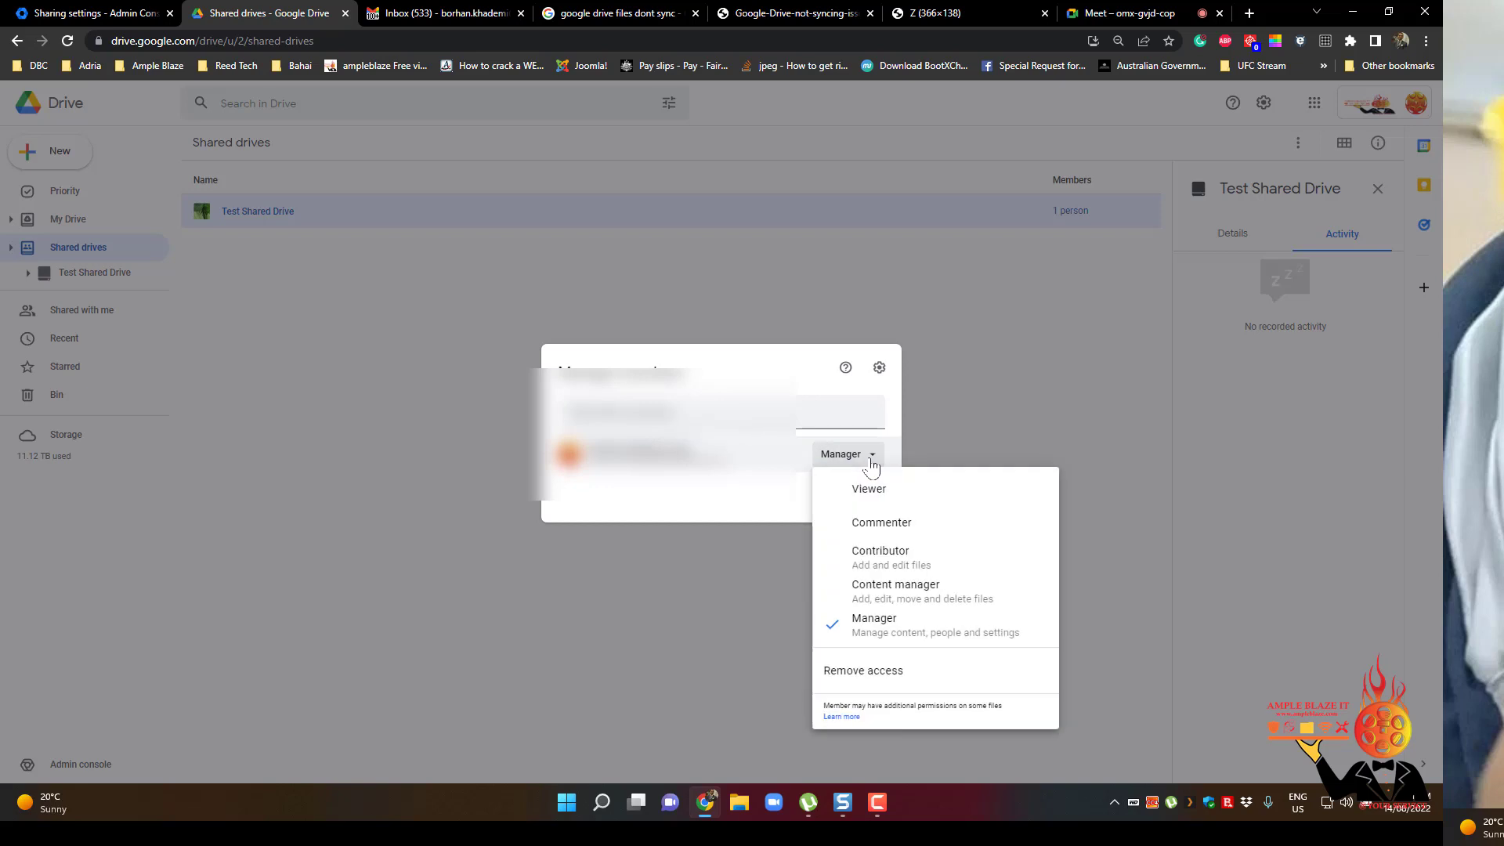
{"action": "key", "text": "Escape"}
{"action": "left_click", "coordinate": [792, 312]}
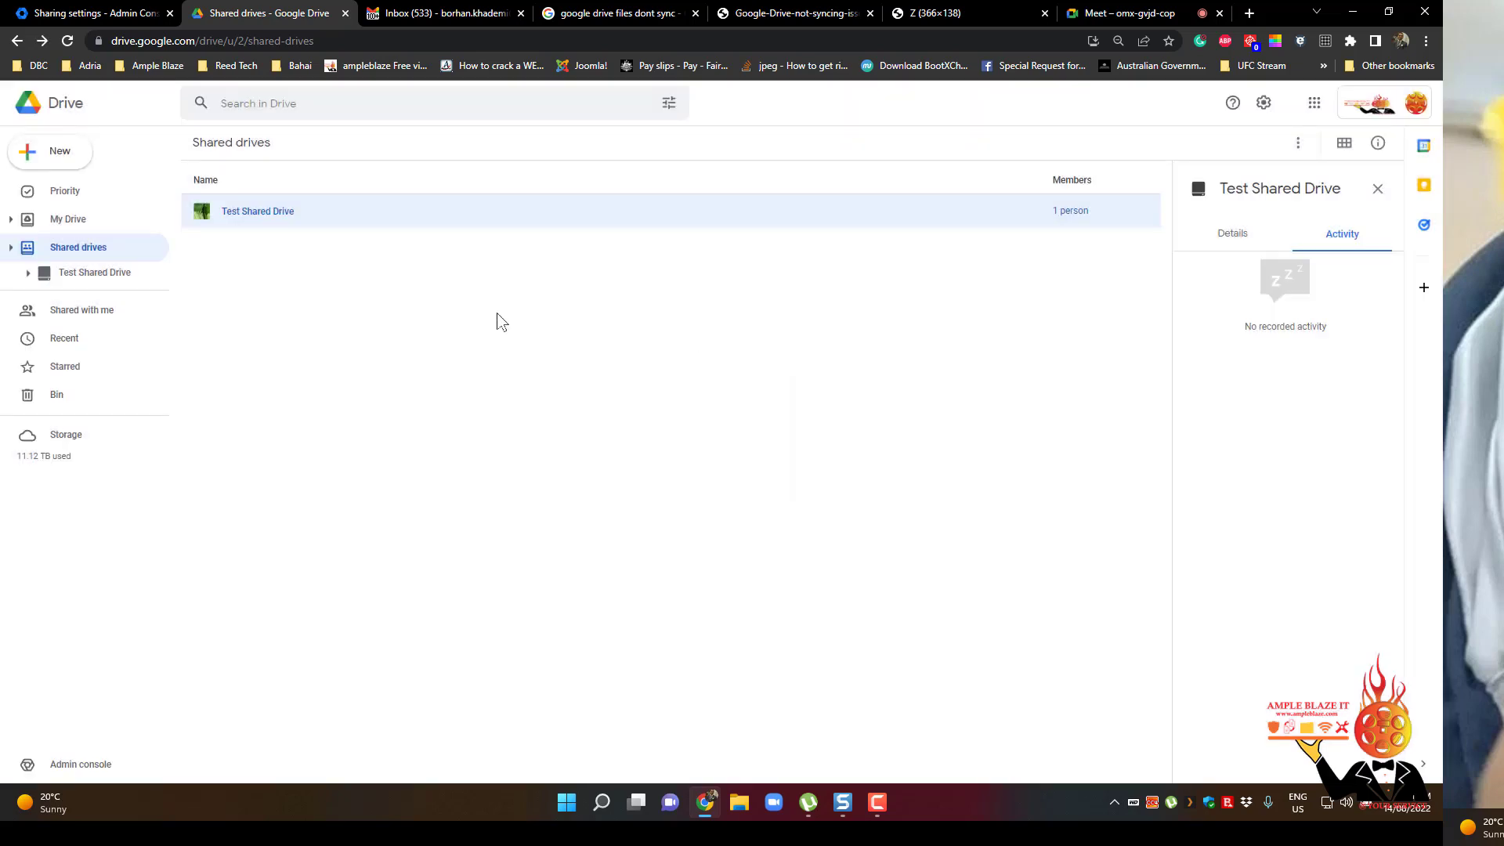
{"action": "left_click", "coordinate": [72, 249]}
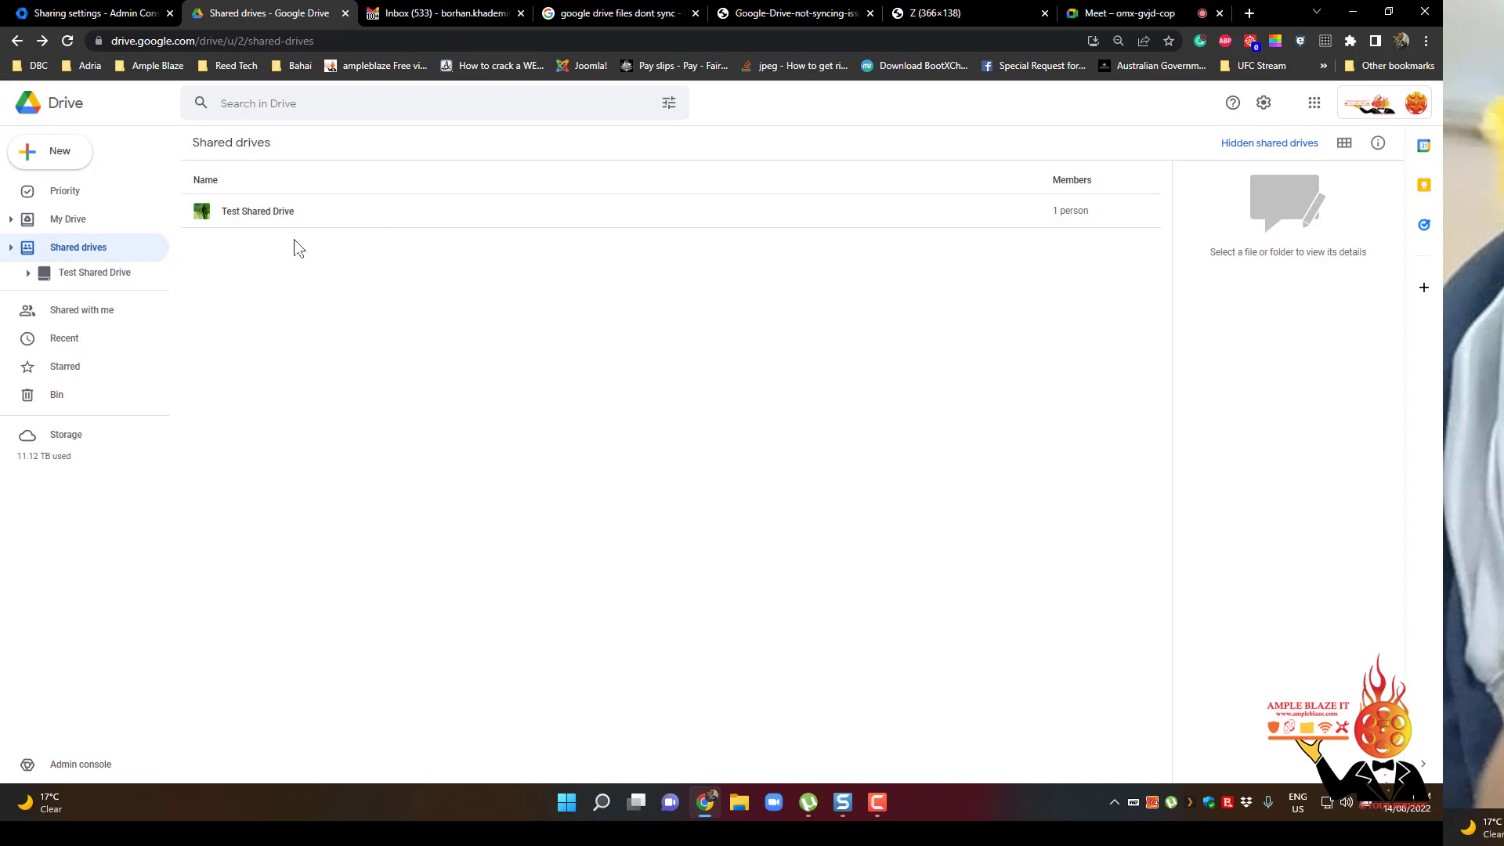
{"action": "right_click", "coordinate": [241, 222]}
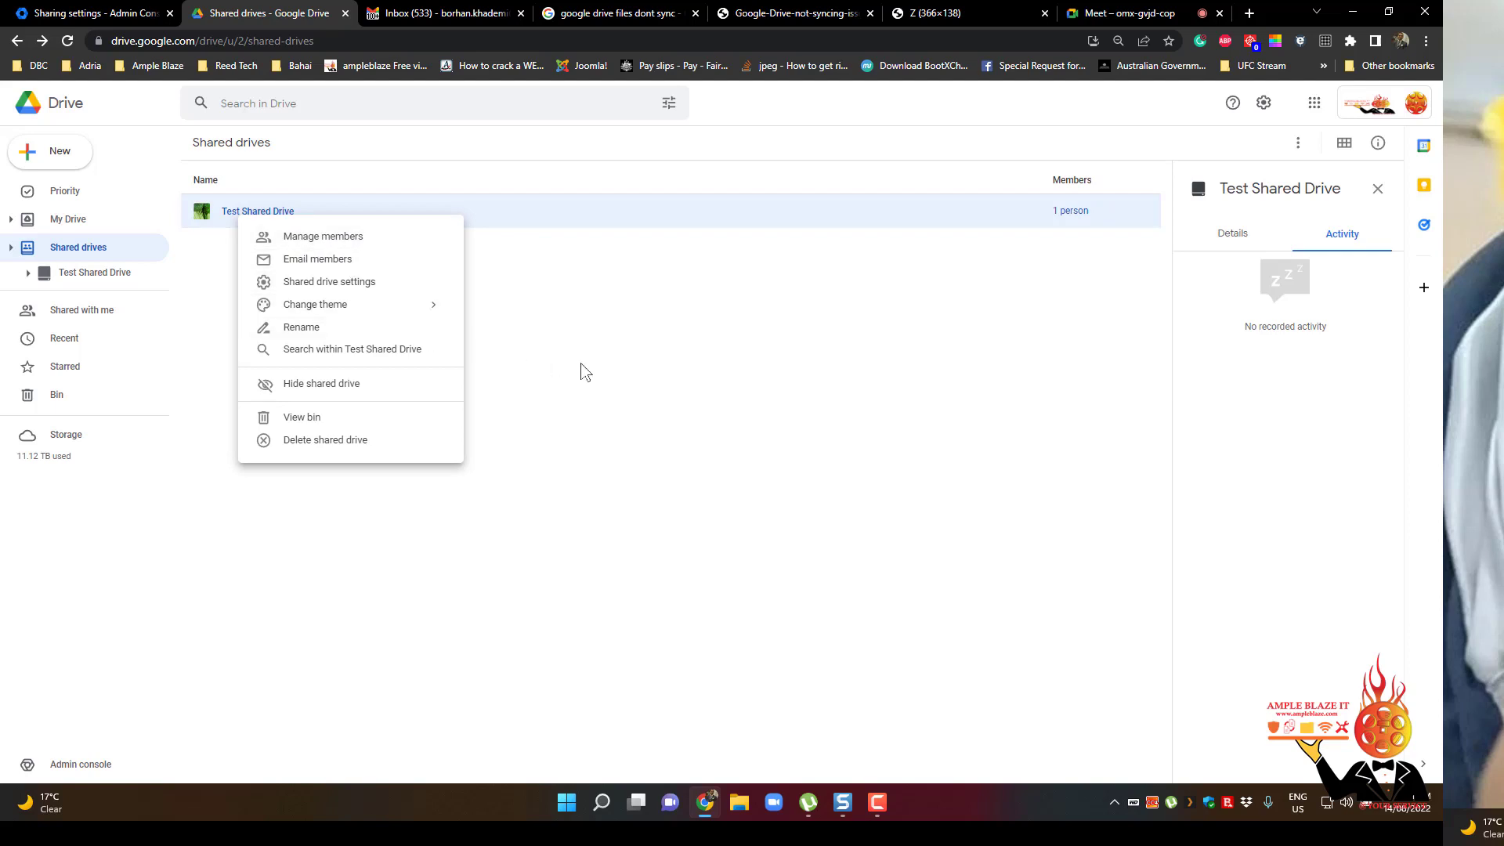
{"action": "left_click", "coordinate": [702, 382]}
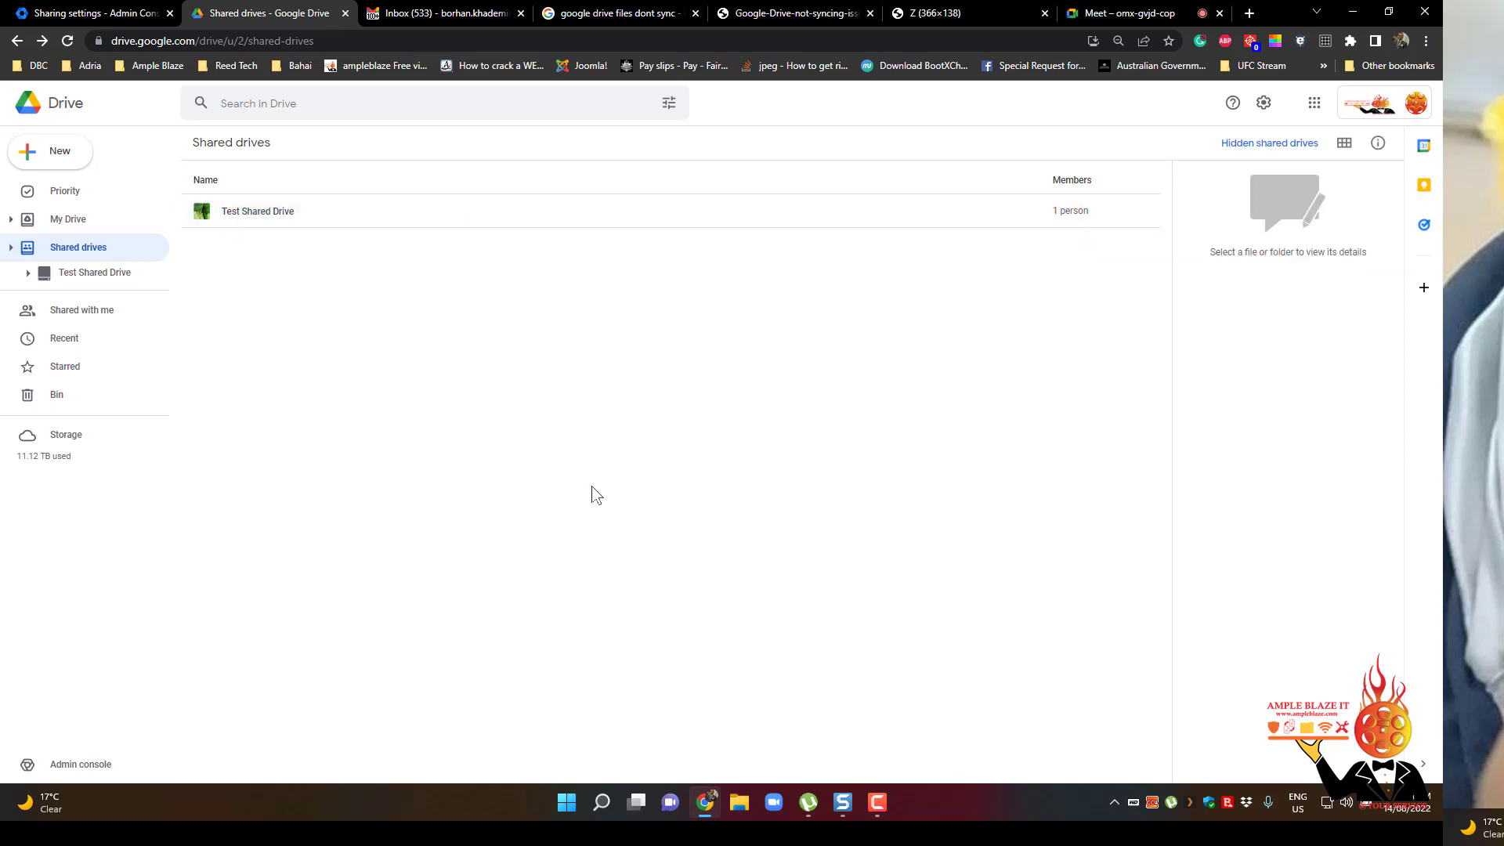
{"action": "left_click", "coordinate": [739, 806]}
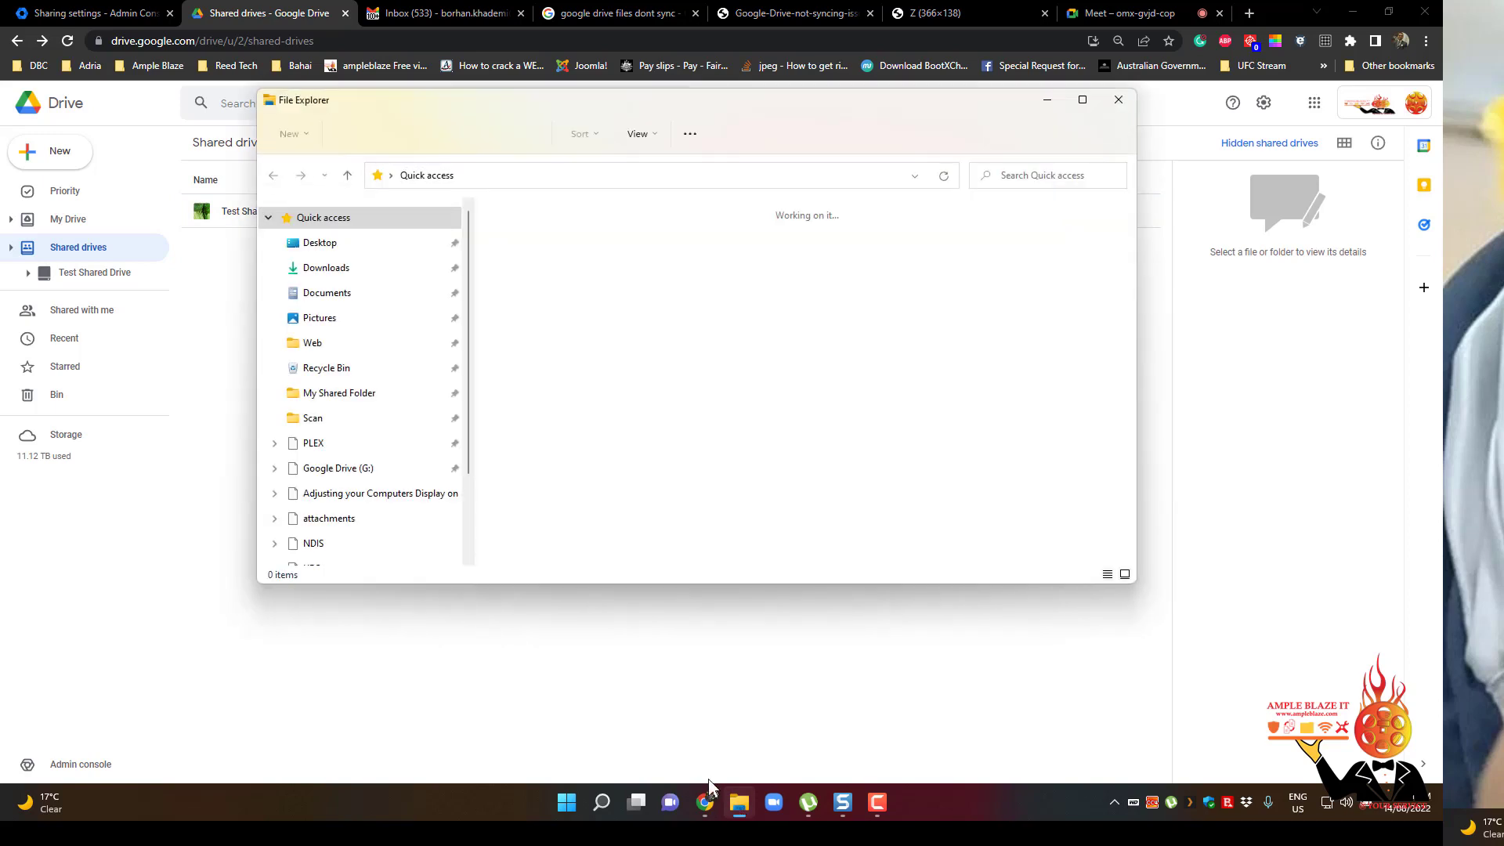
{"action": "left_click", "coordinate": [316, 470]}
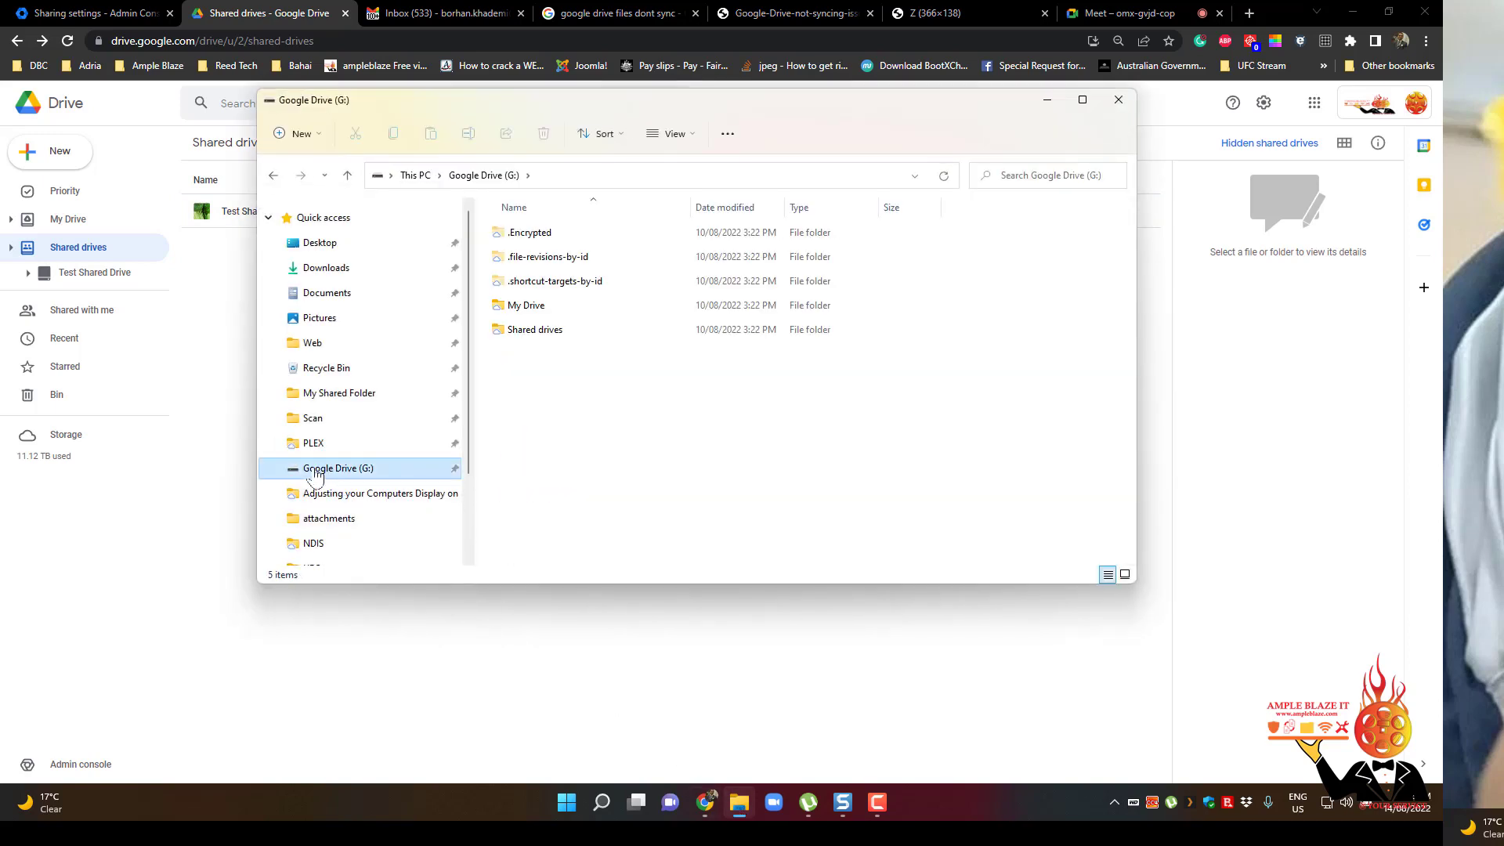
{"action": "left_click", "coordinate": [544, 338]}
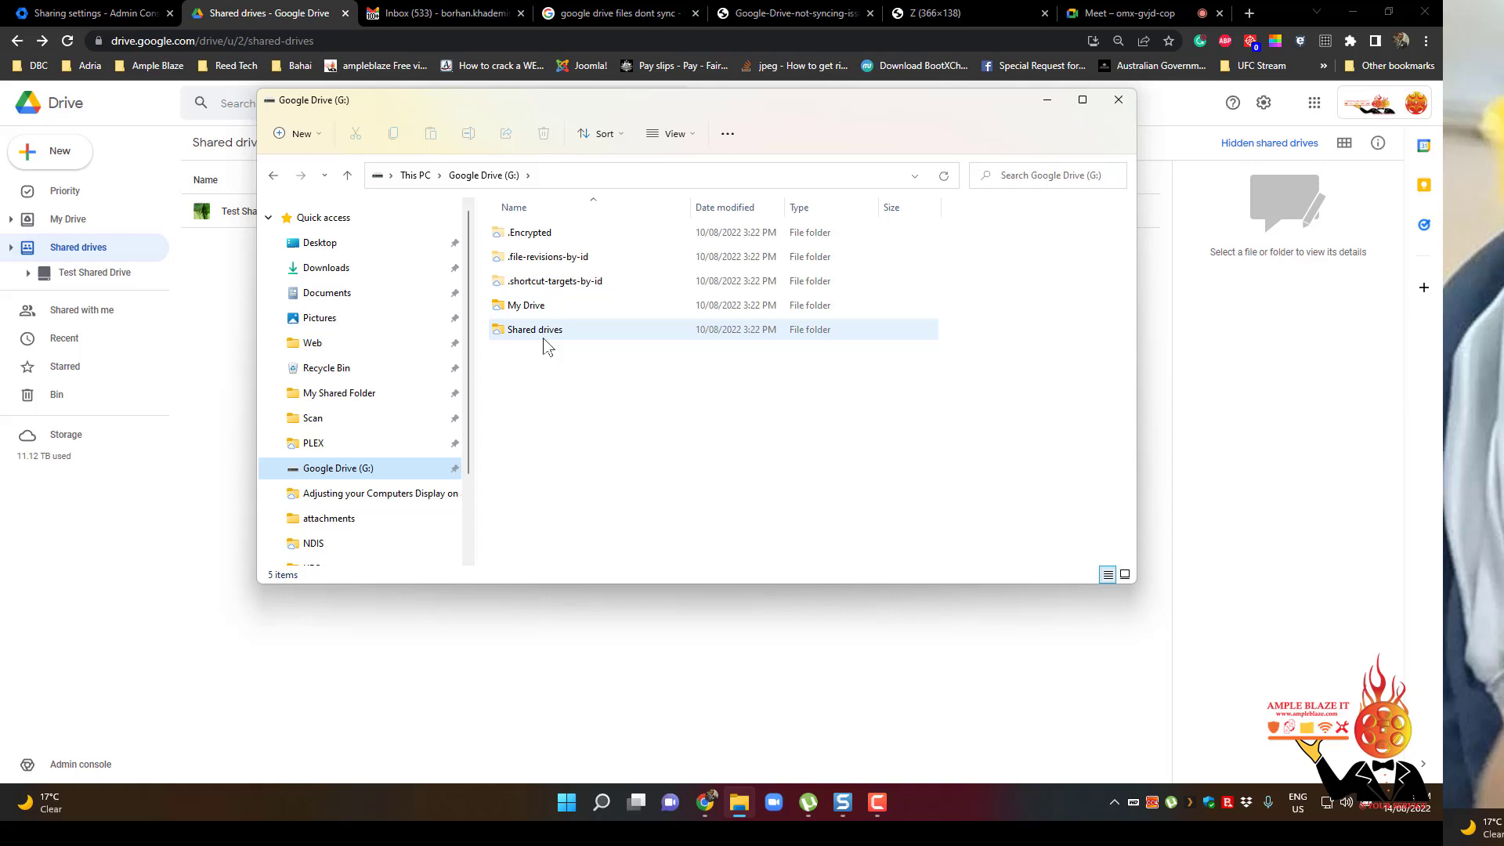
{"action": "double_click", "coordinate": [545, 338]}
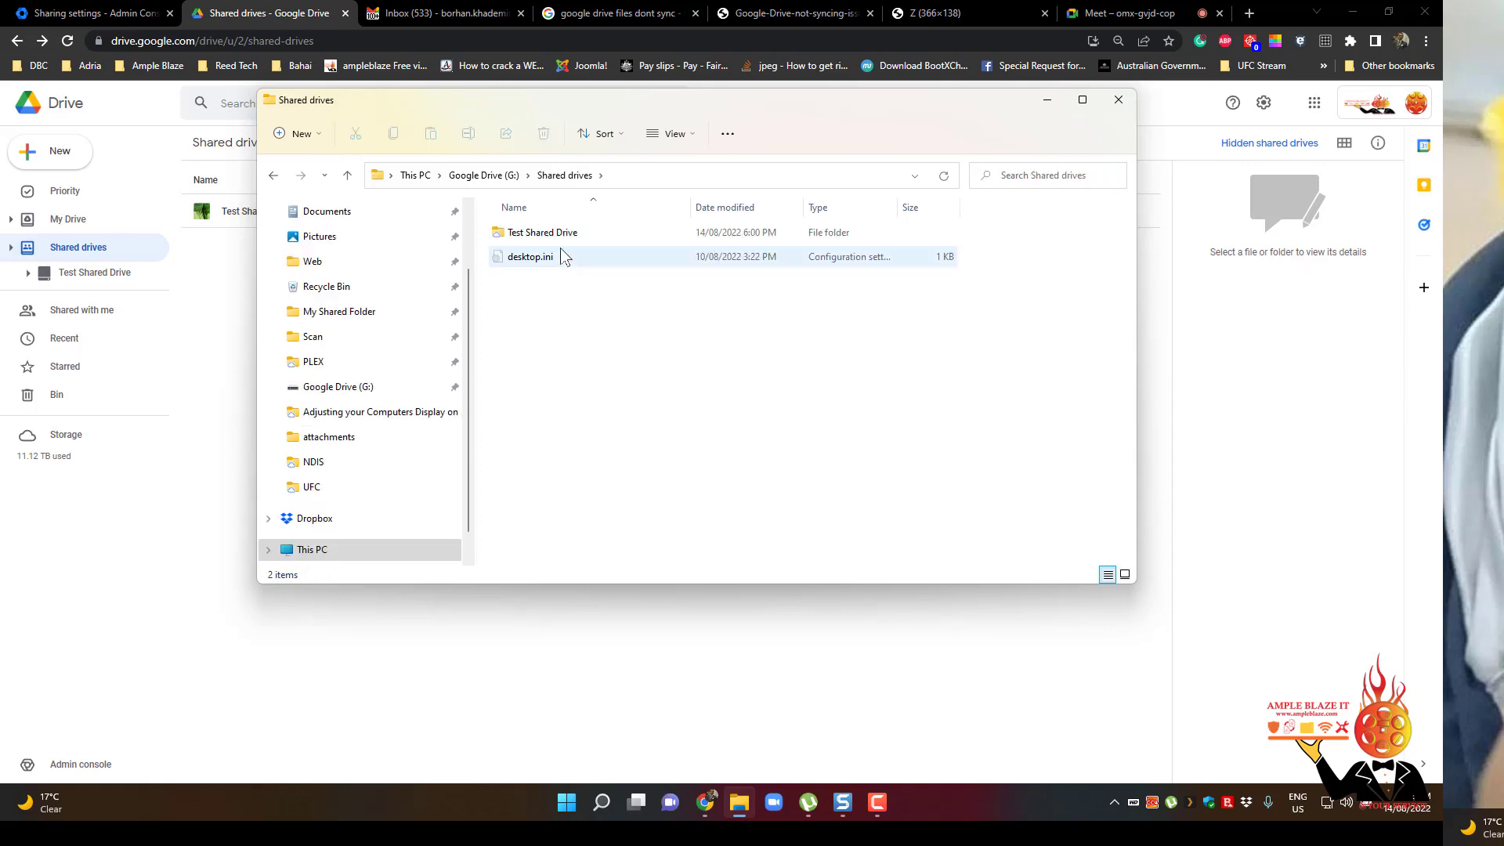
{"action": "double_click", "coordinate": [553, 242]}
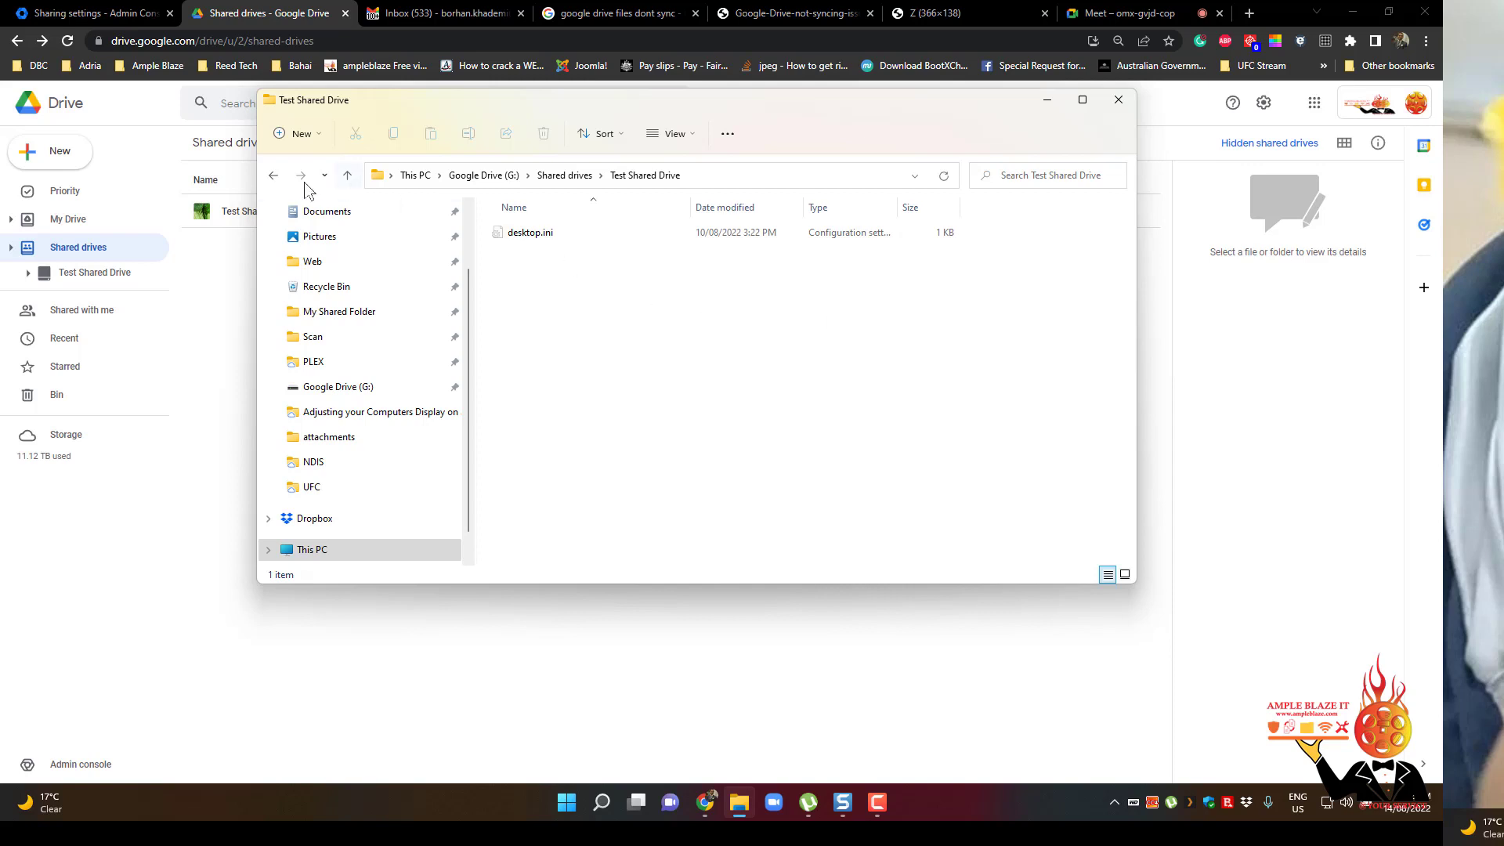
{"action": "left_click", "coordinate": [276, 181]}
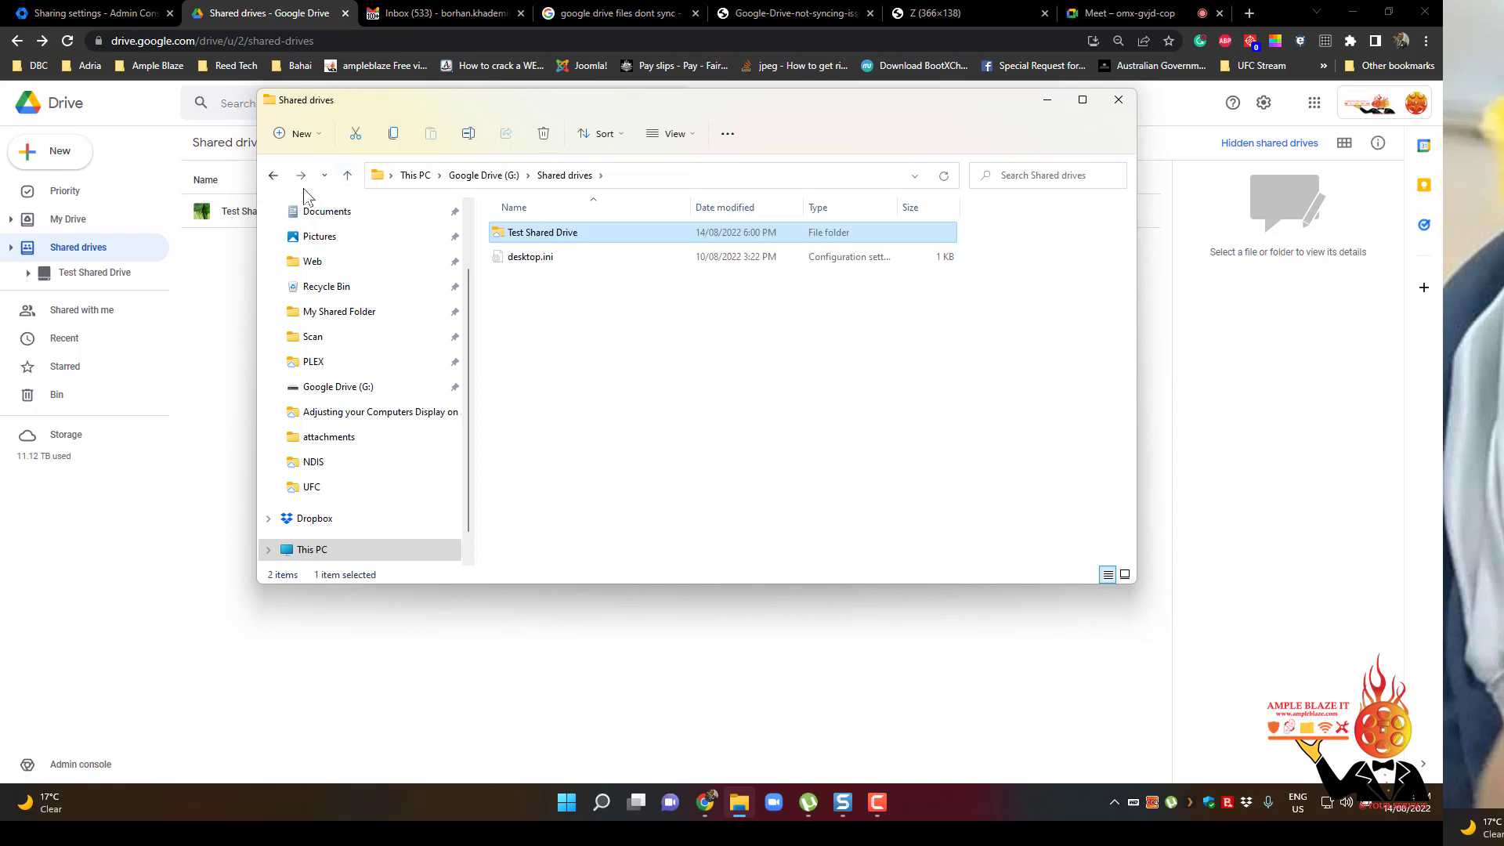
{"action": "left_click", "coordinate": [635, 292]}
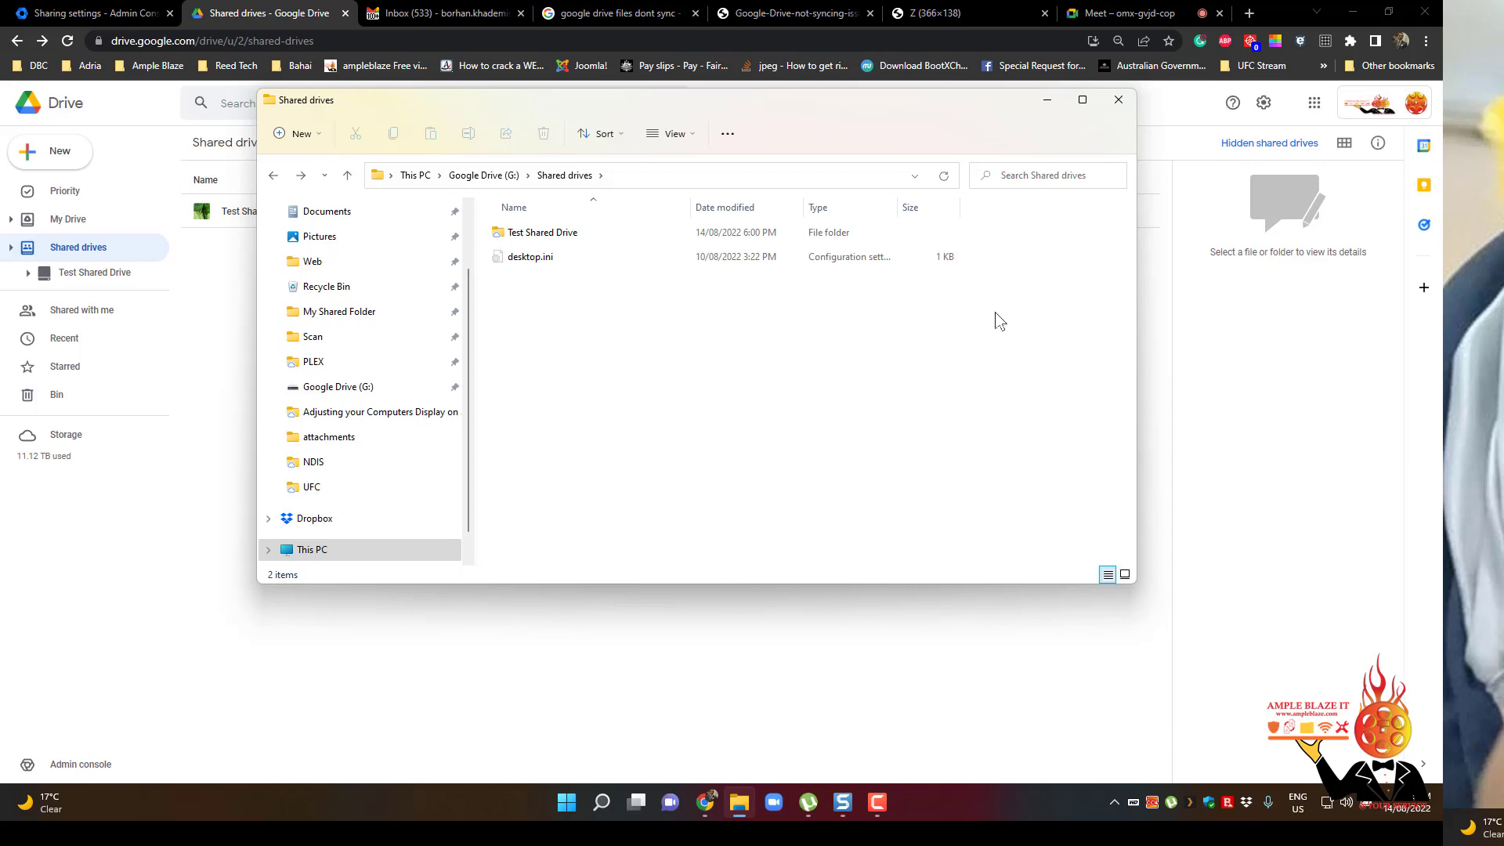
{"action": "left_click", "coordinate": [1119, 101]}
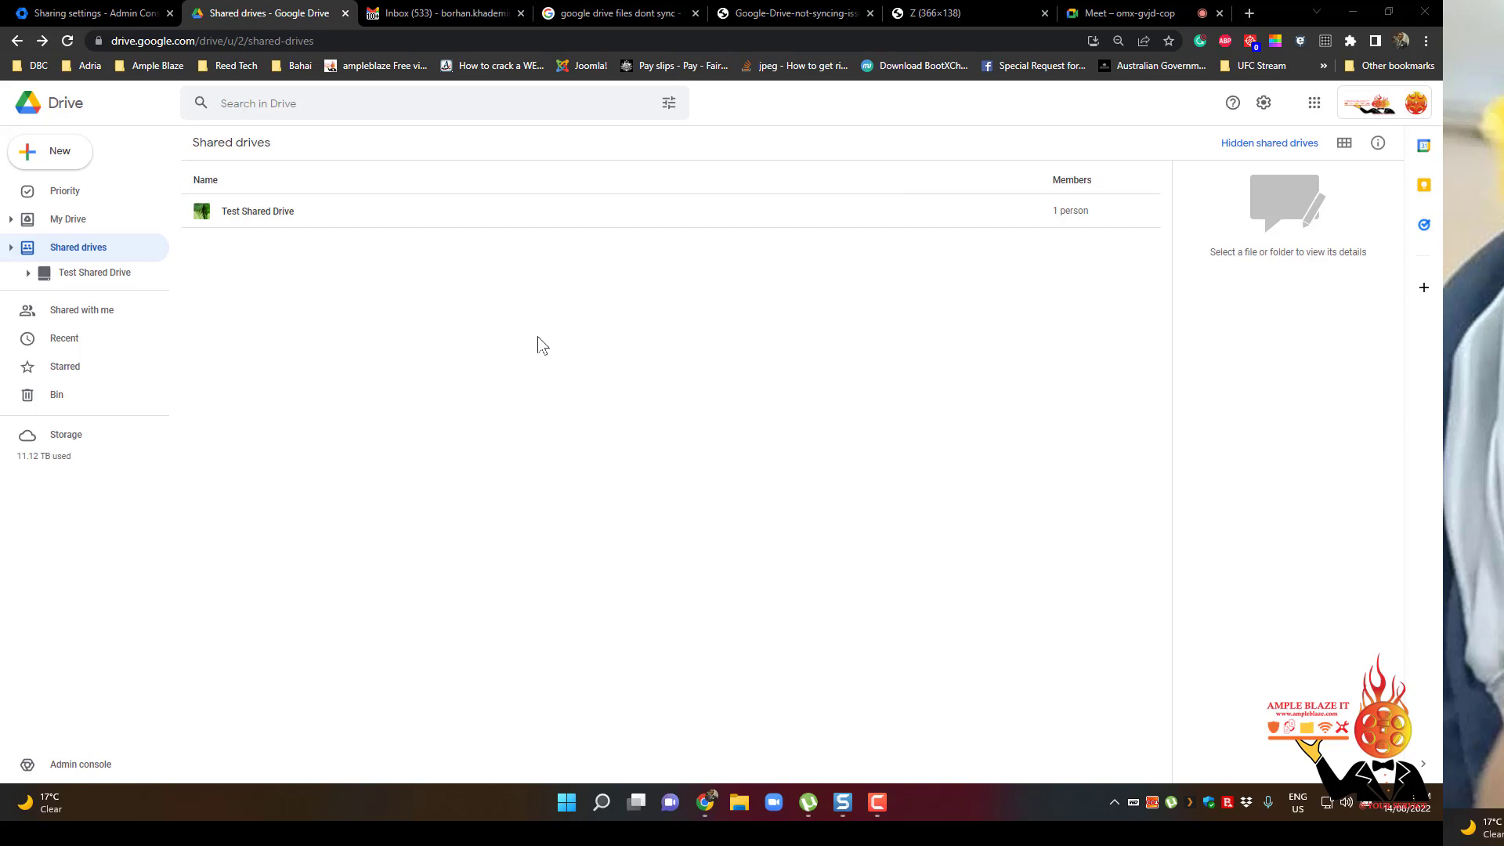
Bring up the context menu for the Test Shared Drive row
{"action": "right_click", "coordinate": [240, 219]}
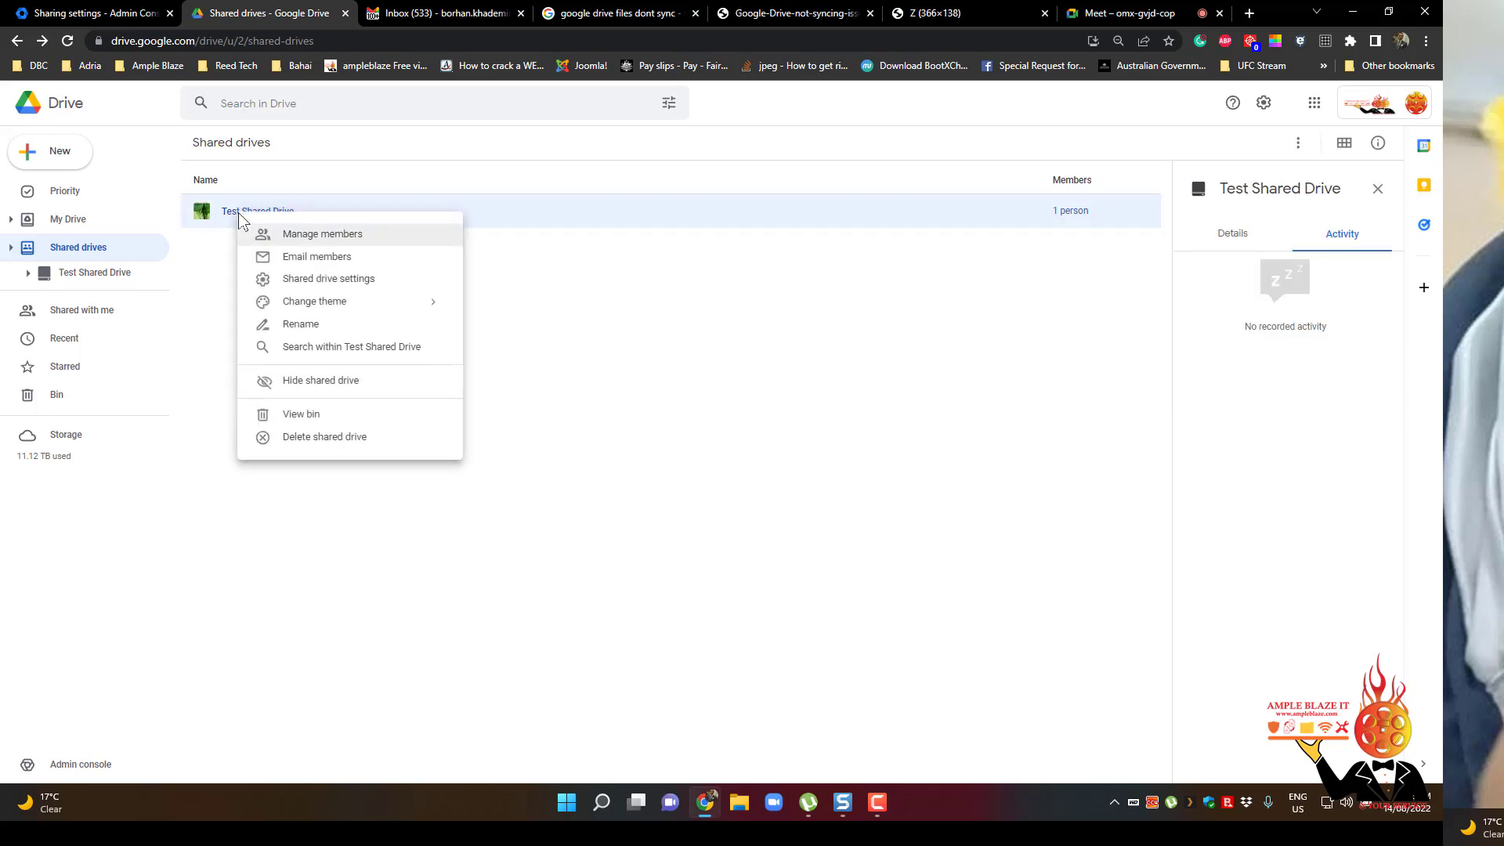